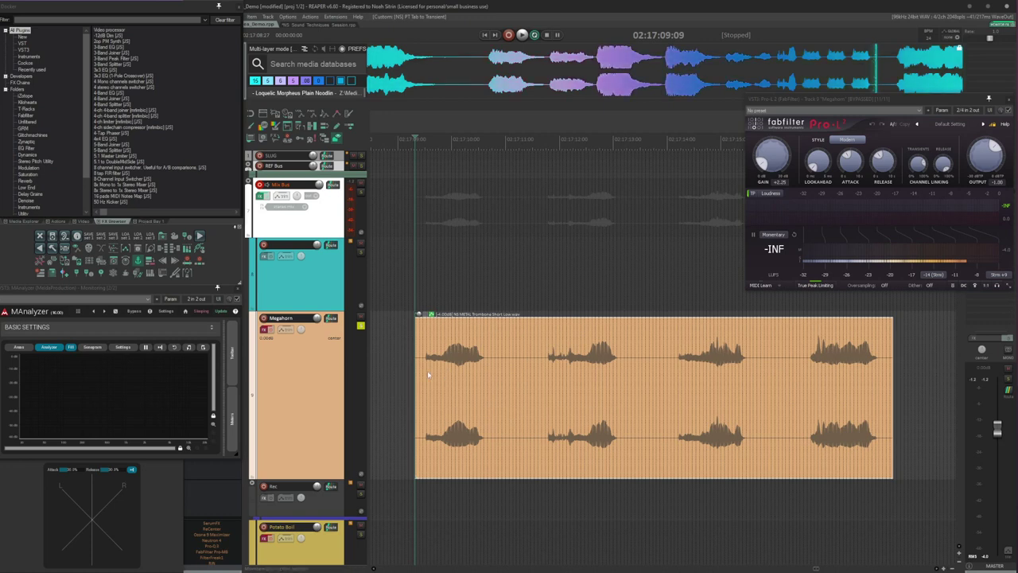
Select the four-blast trombone sample on the Megahorn track
left_click(397, 367)
left_click(539, 373)
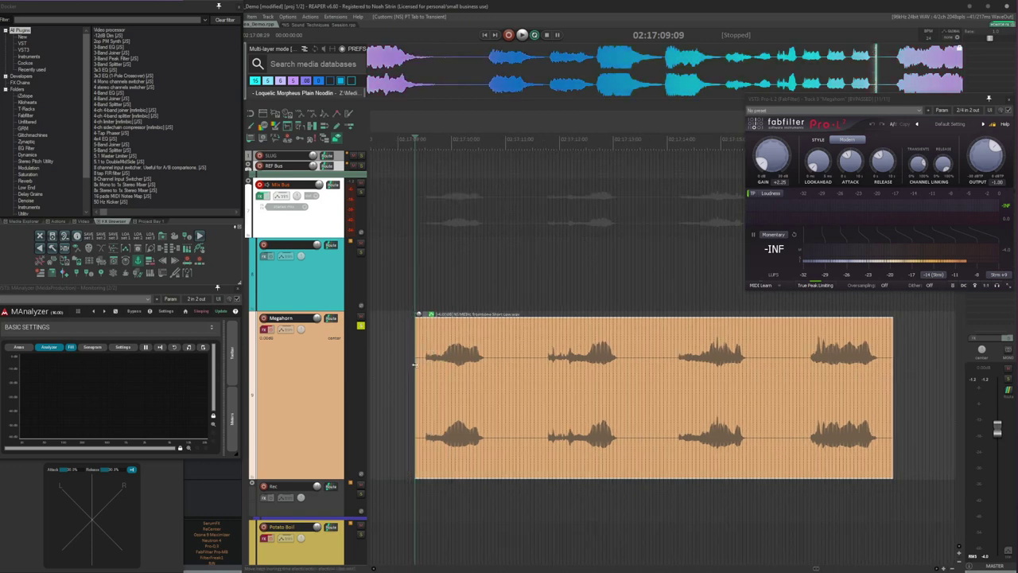
left_click(394, 362)
key("ctrl+z")
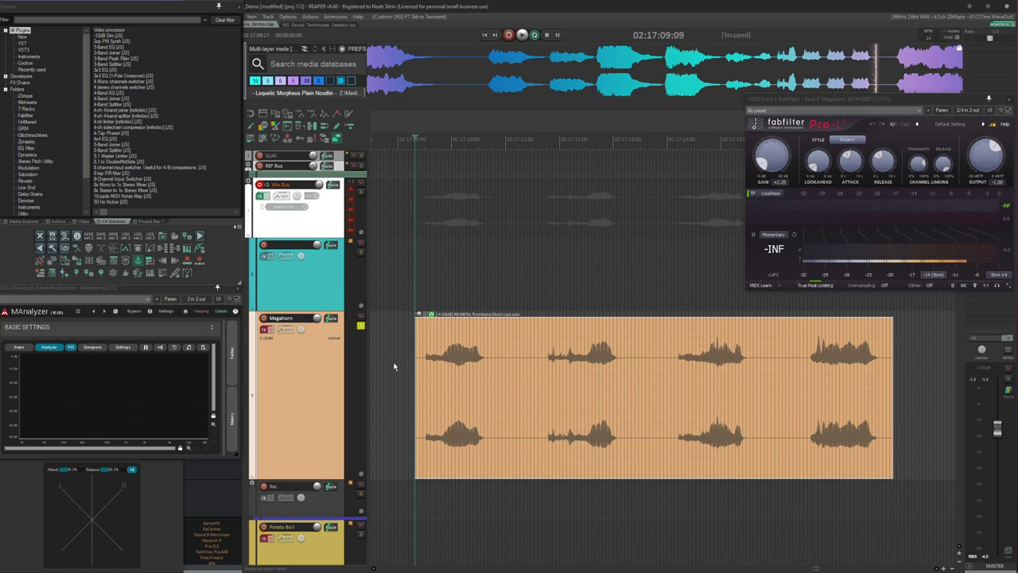
Play the trombone sample and set the edit position near its last blast
key("space")
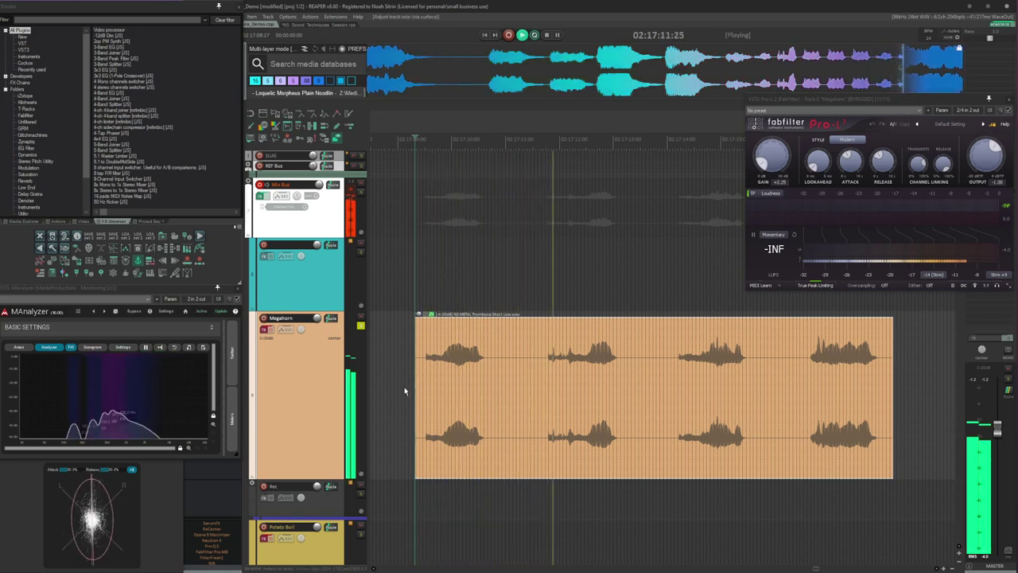
key("space")
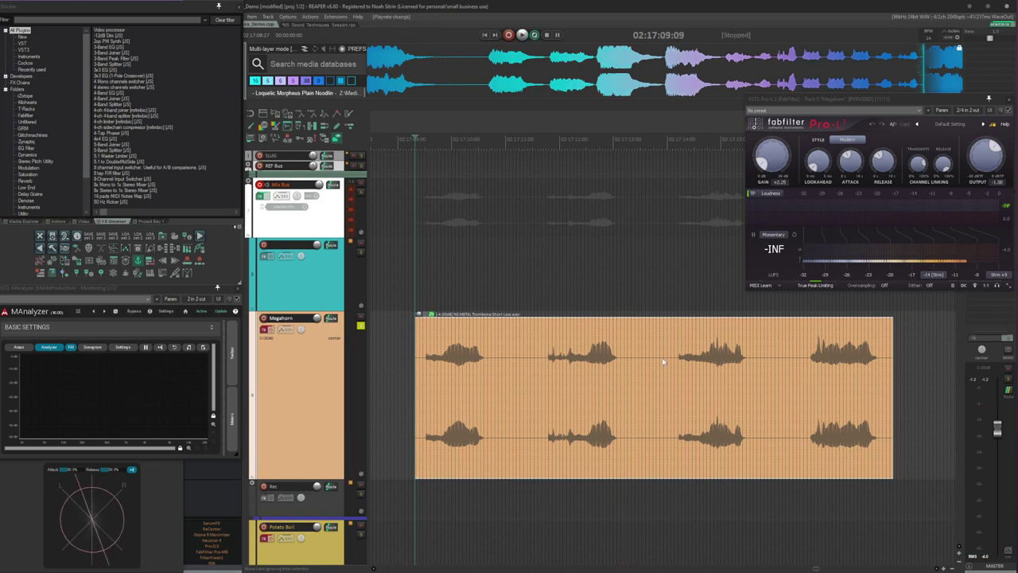
left_click(808, 344)
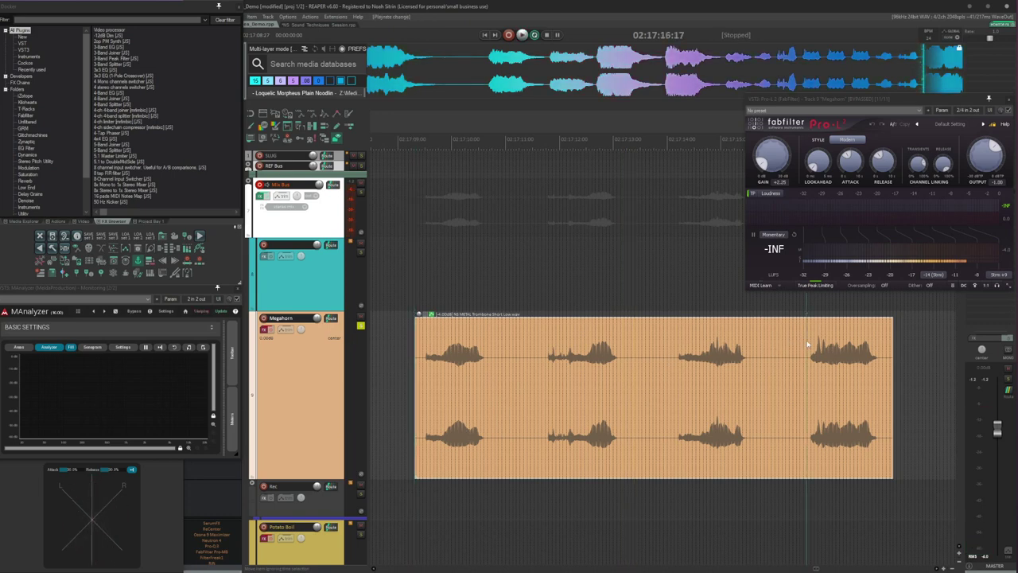
Swap in a single long trombone note and audition it
key("ctrl+z")
key("ctrl+z")
key("ctrl+z")
key("ctrl+z")
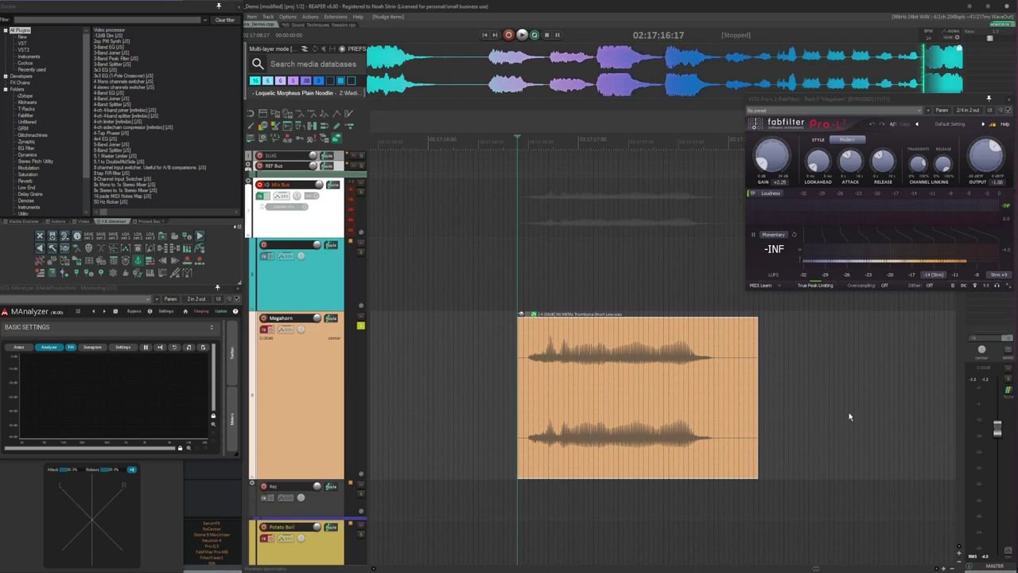
key("space")
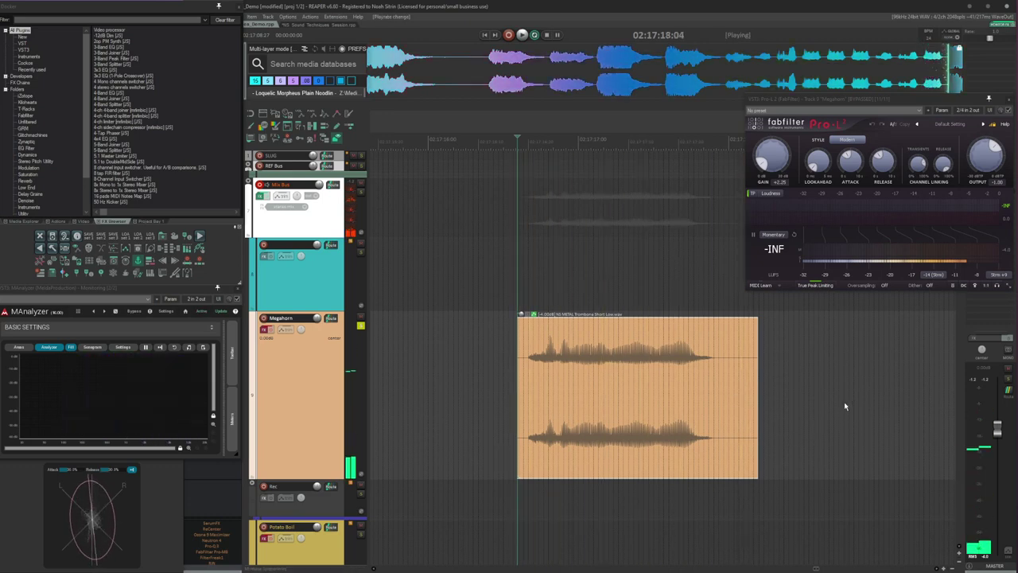
key("space")
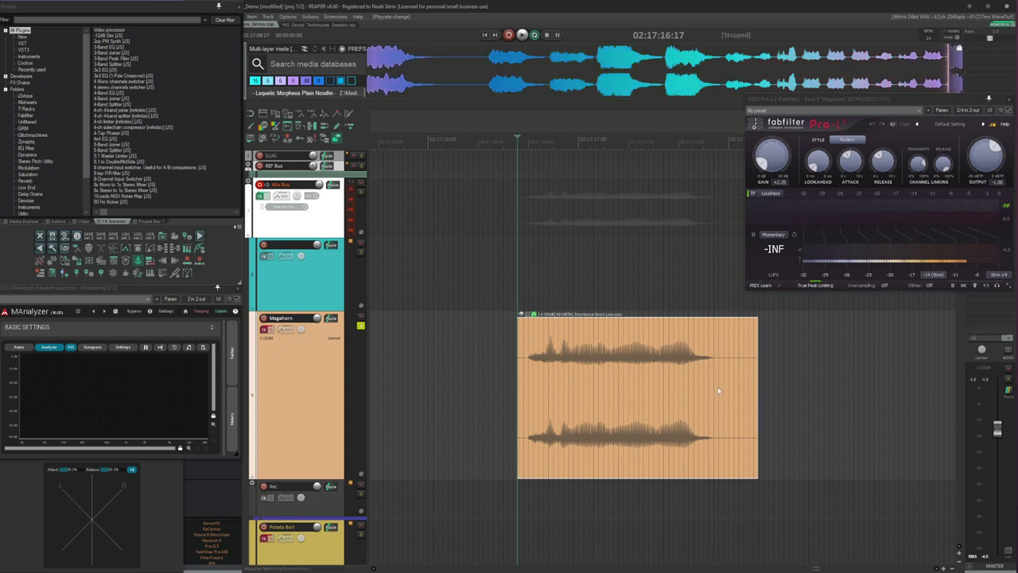
Stretch the note to a 0.408 playback rate, preview it, and open the Megahorn FX chain
left_click_drag(758, 372, 915, 375)
scroll(915, 376, "down", 2)
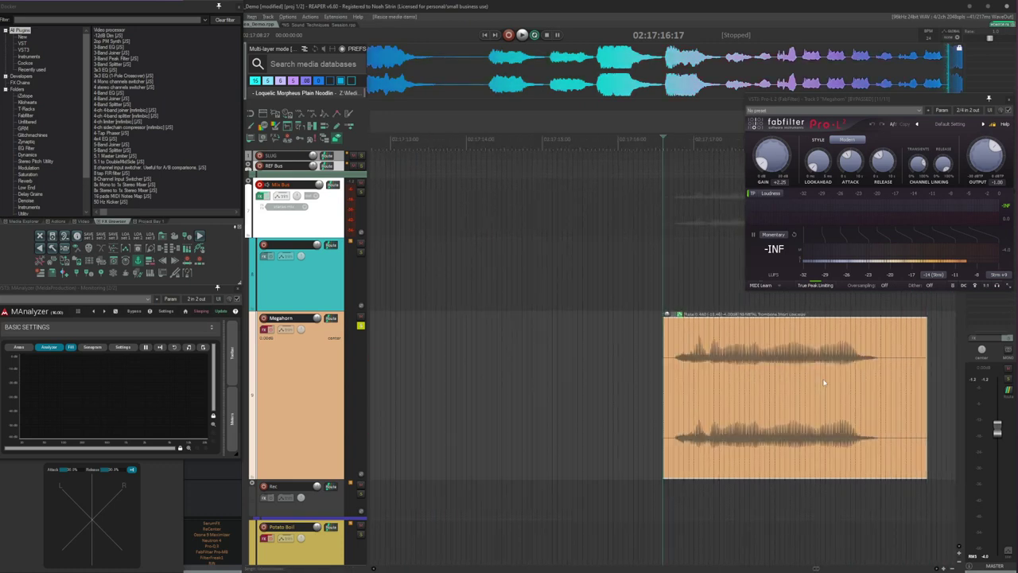
left_click(573, 368)
left_click(676, 374)
key("space")
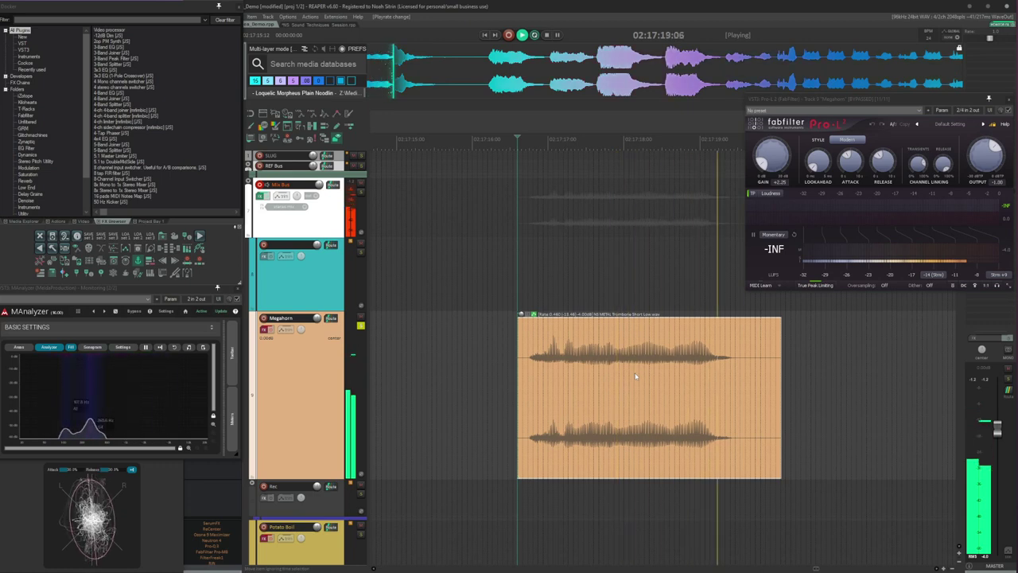
key("space")
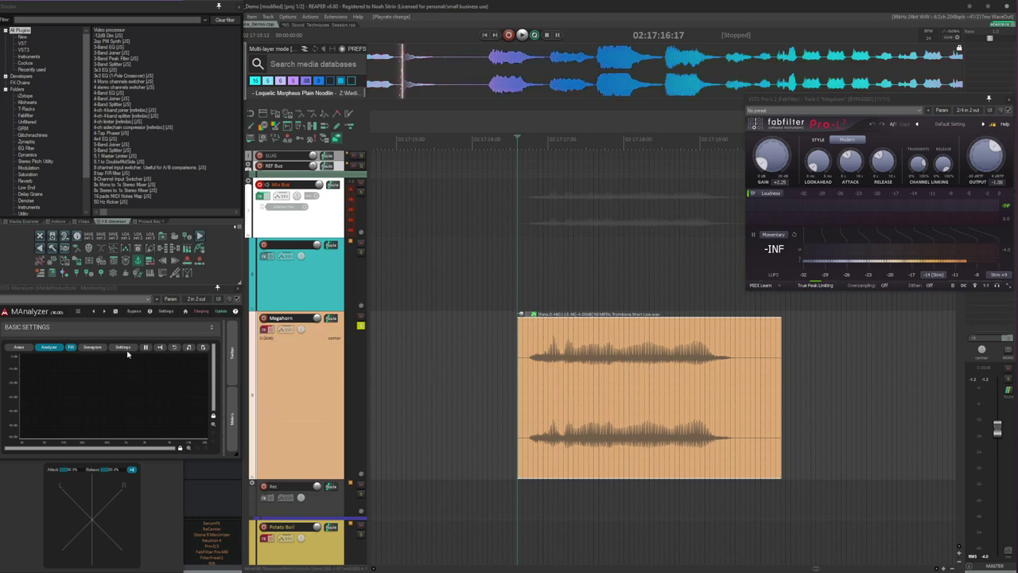
left_click(267, 329)
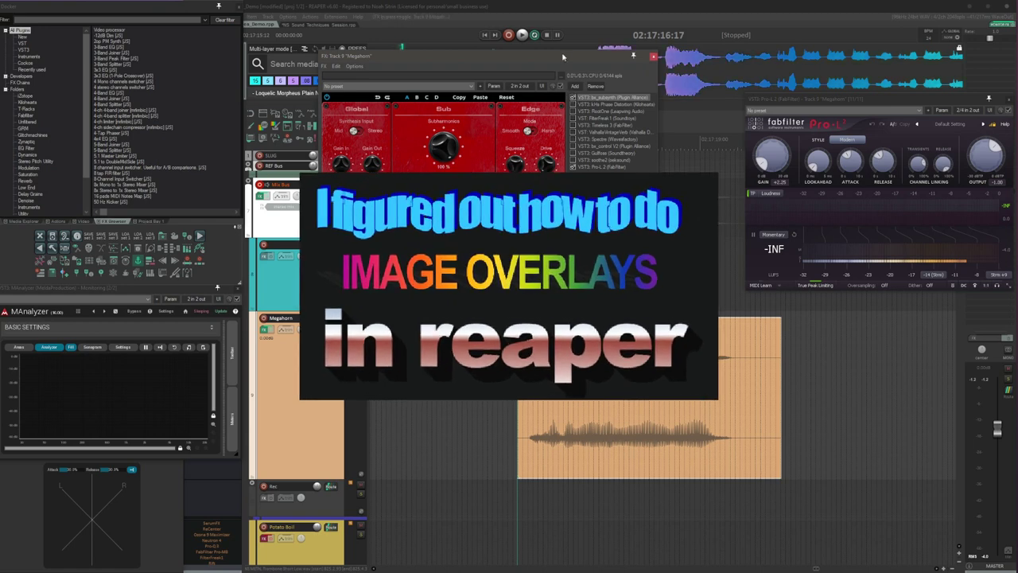
Reposition the FX window, reselect bx_subsynth, and audition the trombone note through the chain
left_click_drag(563, 57, 539, 53)
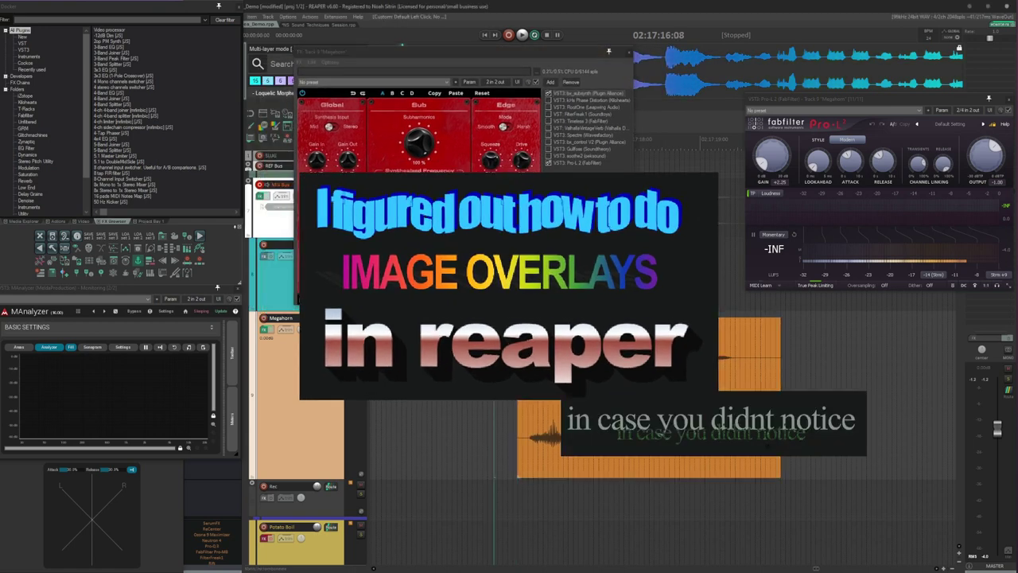
scroll(666, 265, "left", 5)
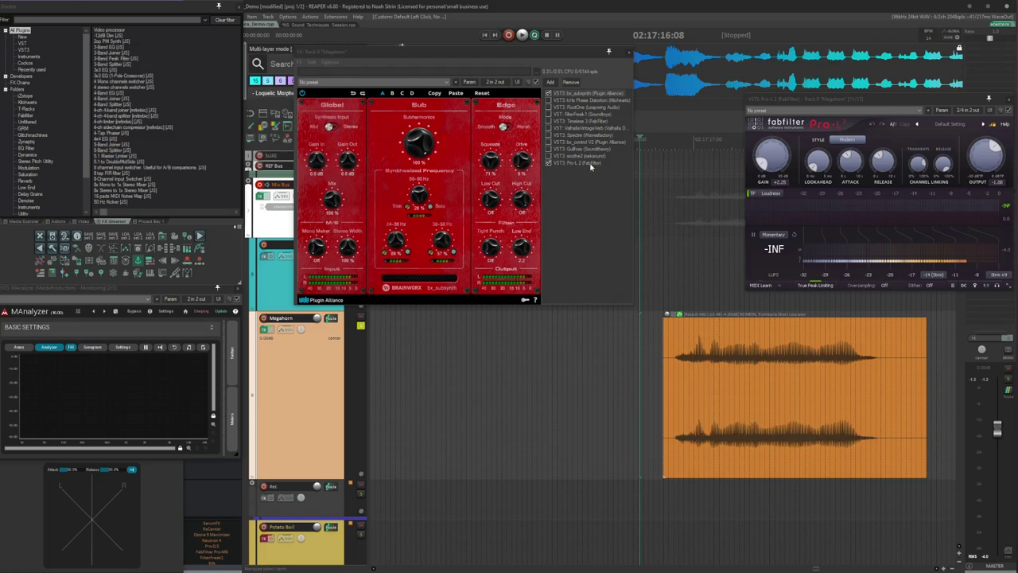
left_click(588, 163)
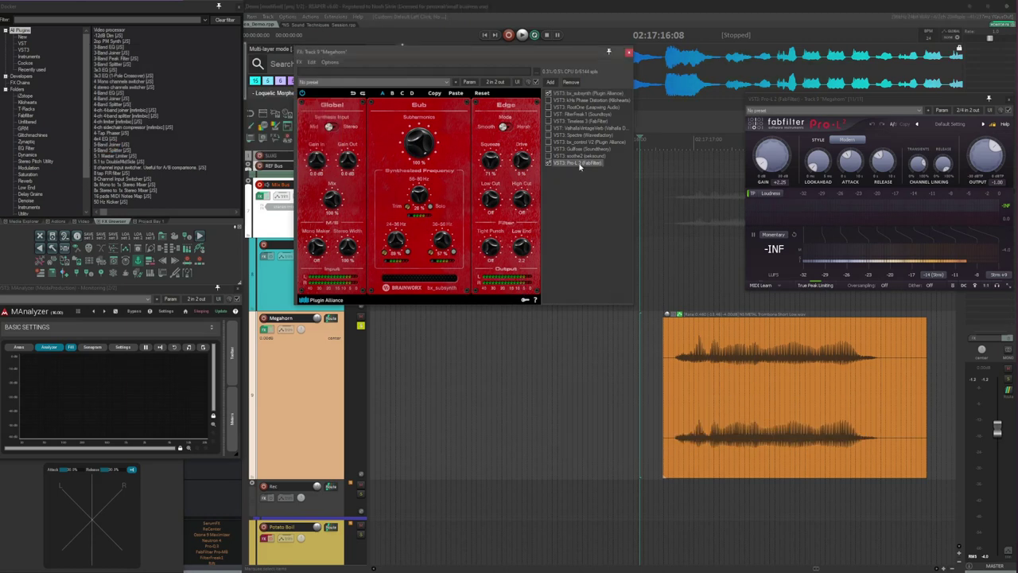
left_click(598, 94)
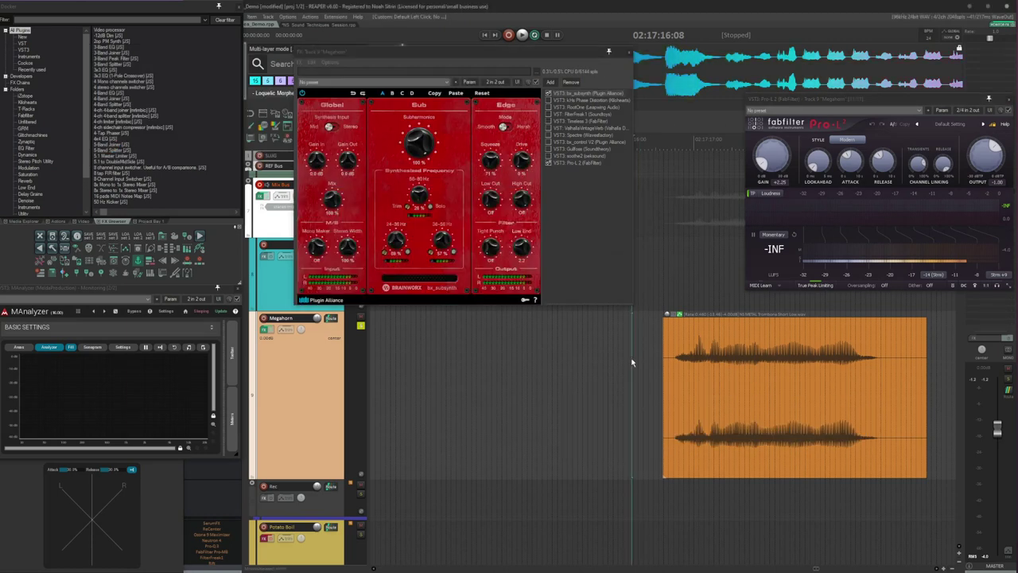
left_click_drag(697, 360, 623, 365)
key("space")
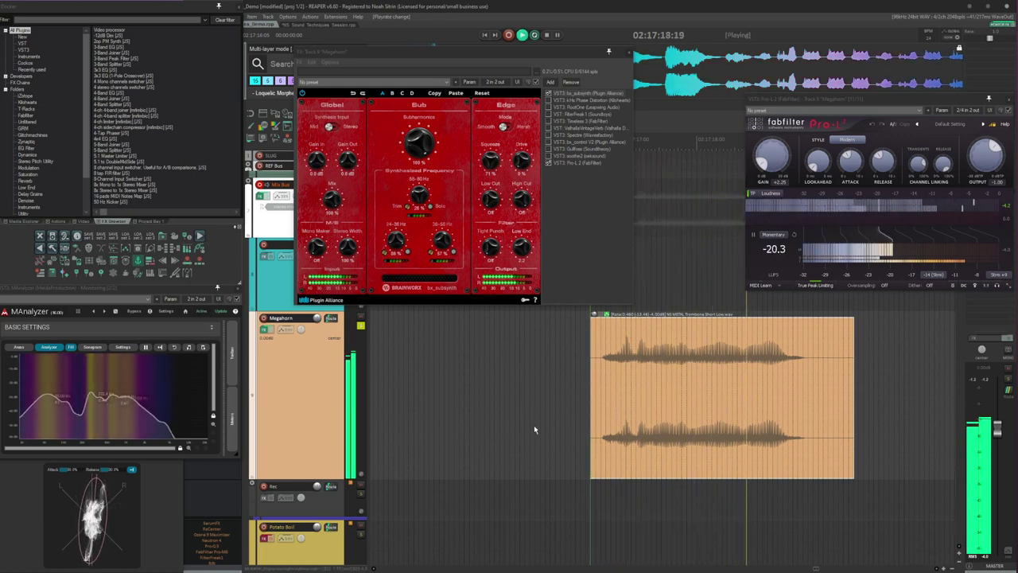
key("space")
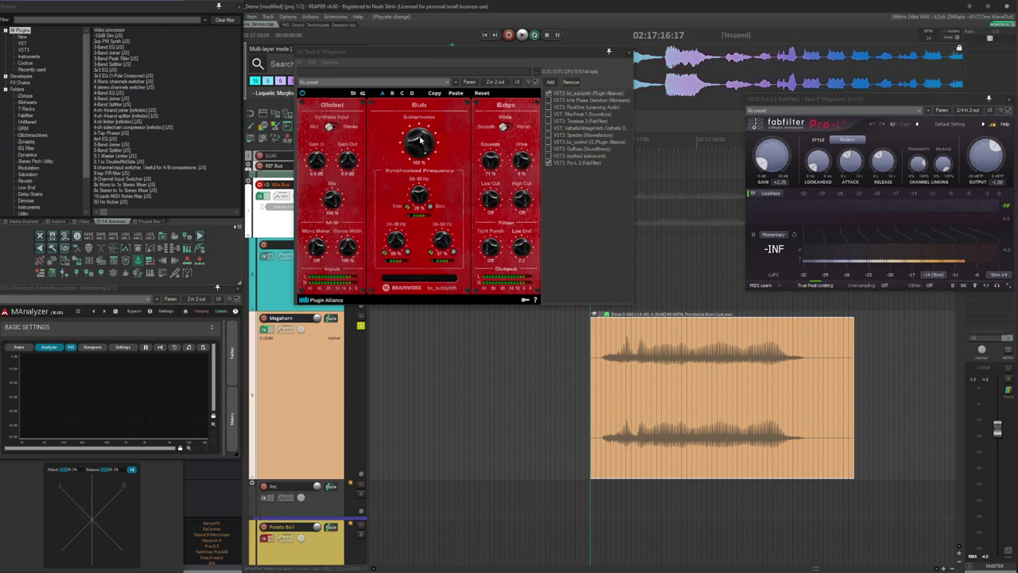
Lower bx_subsynth's subharmonics to about 36%, audition it, then bring up Phase Distortion
left_click_drag(420, 140, 411, 173)
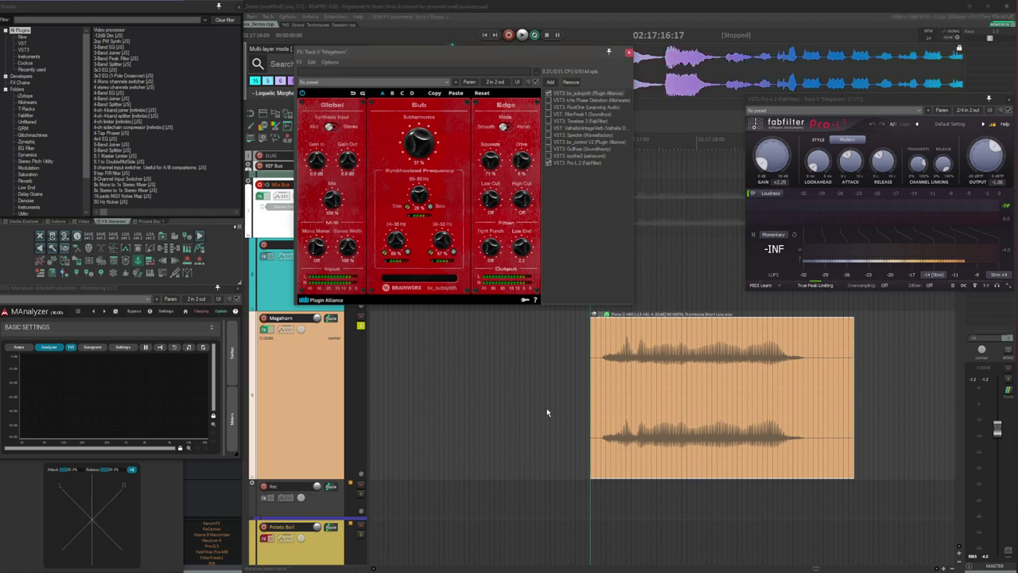
key("space")
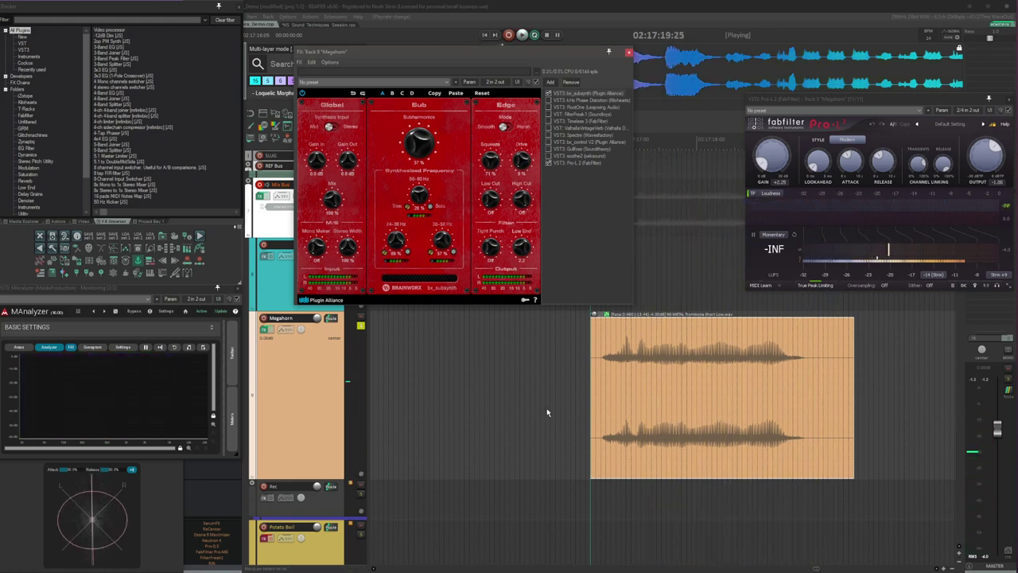
key("space")
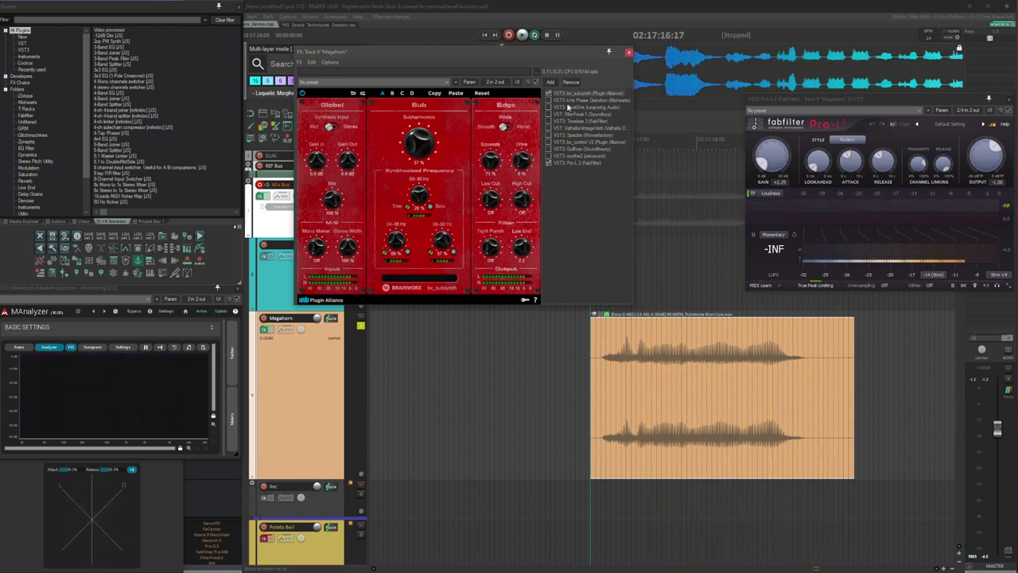
left_click(568, 103)
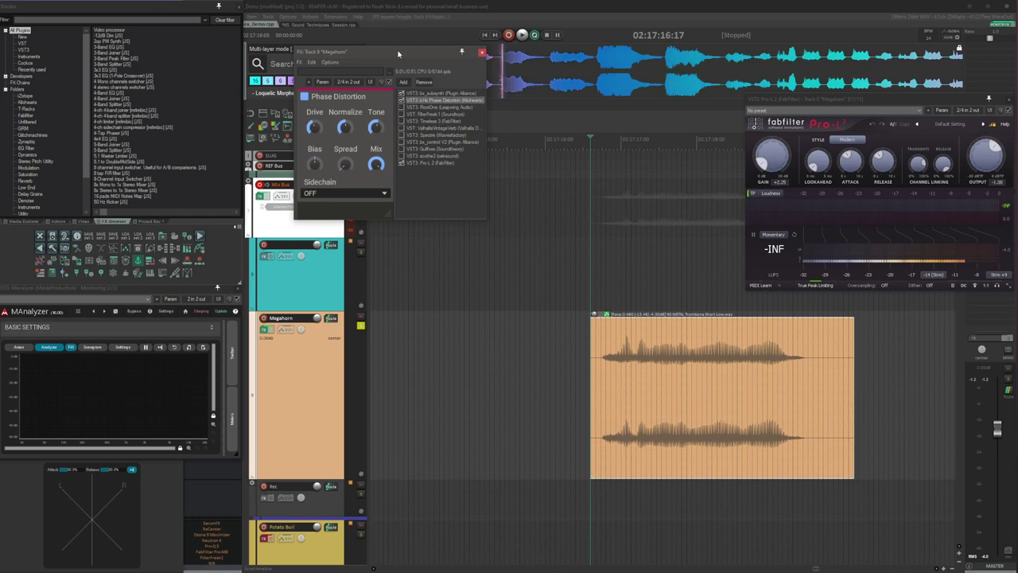
Turn Phase Distortion's drive down from 55% to 29% while auditioning, then bring up RootOne
left_click_drag(398, 55, 456, 182)
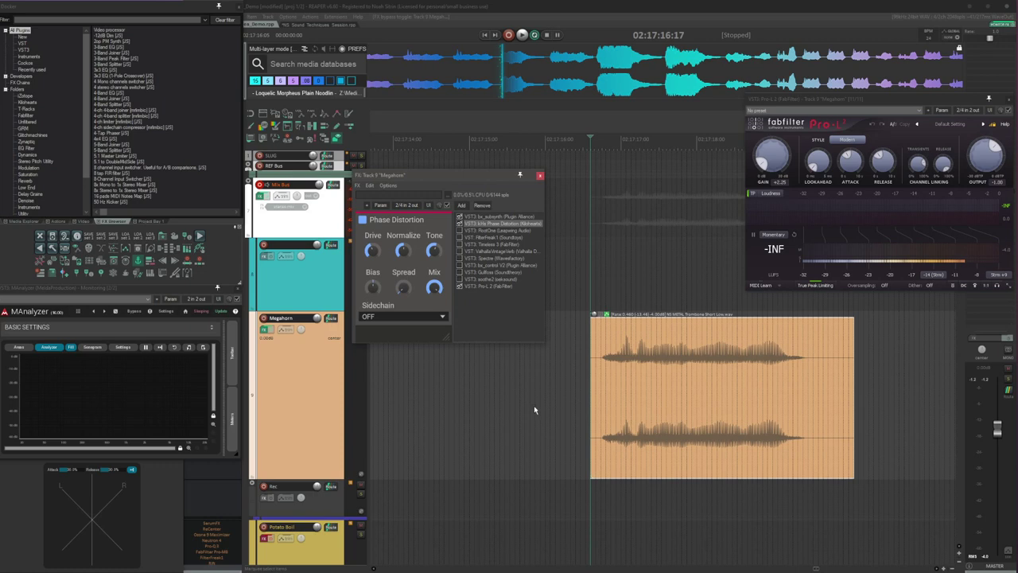
key("space")
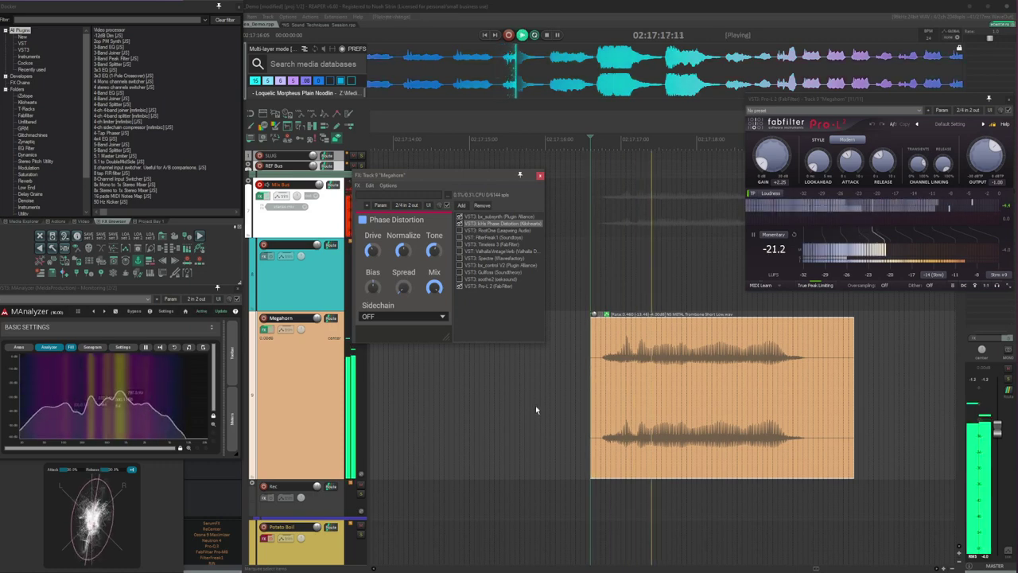
key("space")
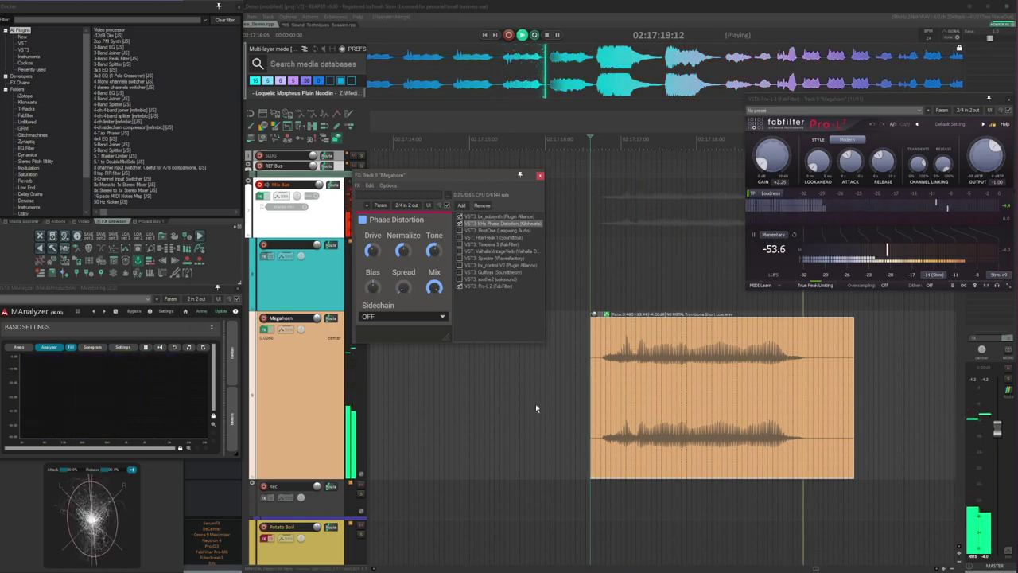
mouse_move(371, 250)
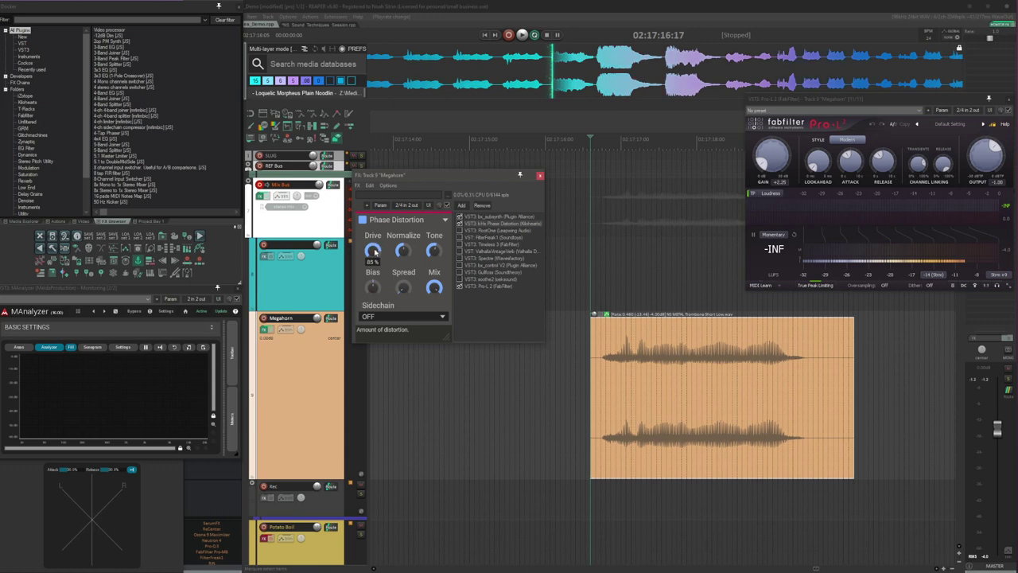
key("space")
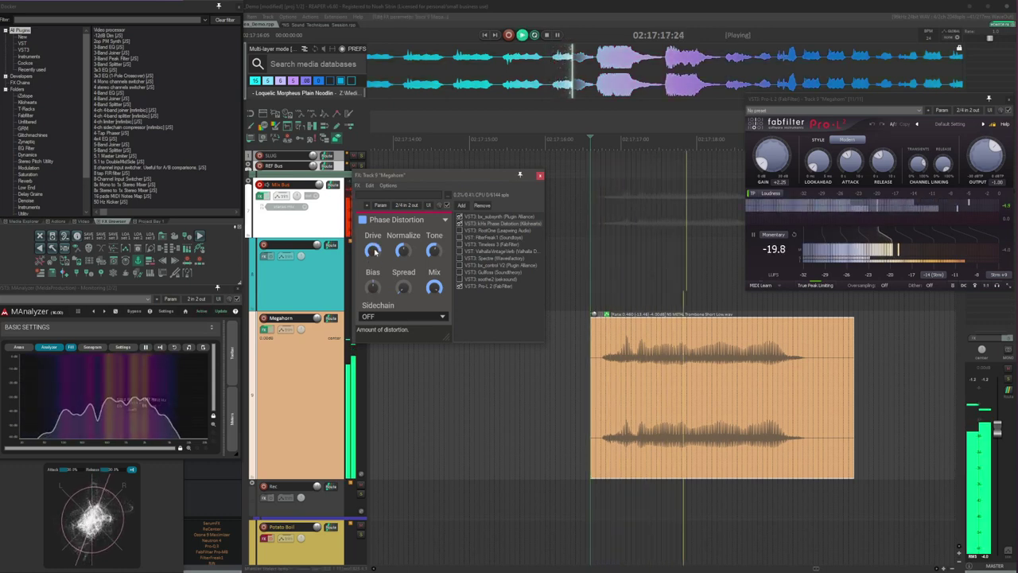
left_click_drag(373, 251, 373, 275)
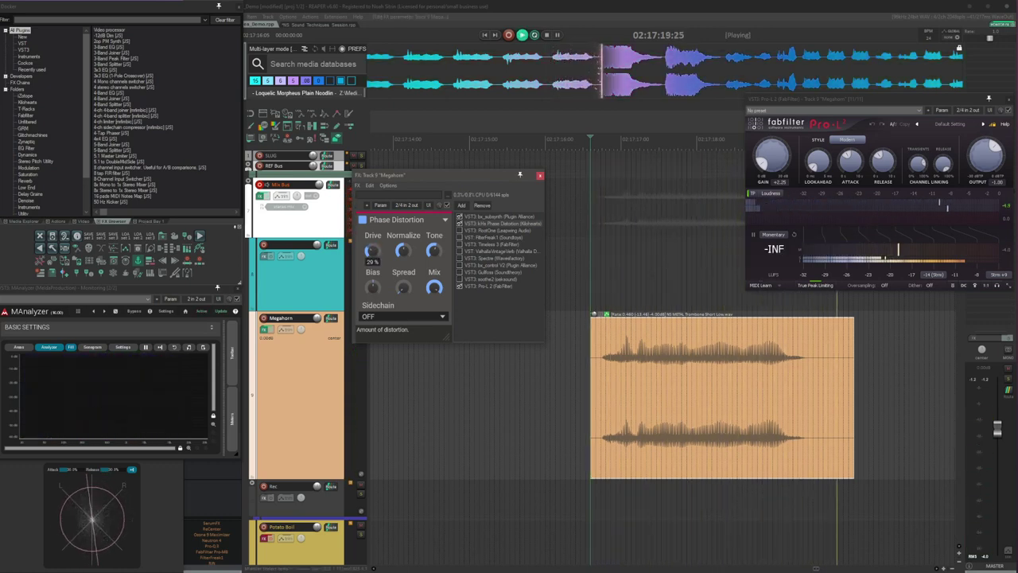
key("space")
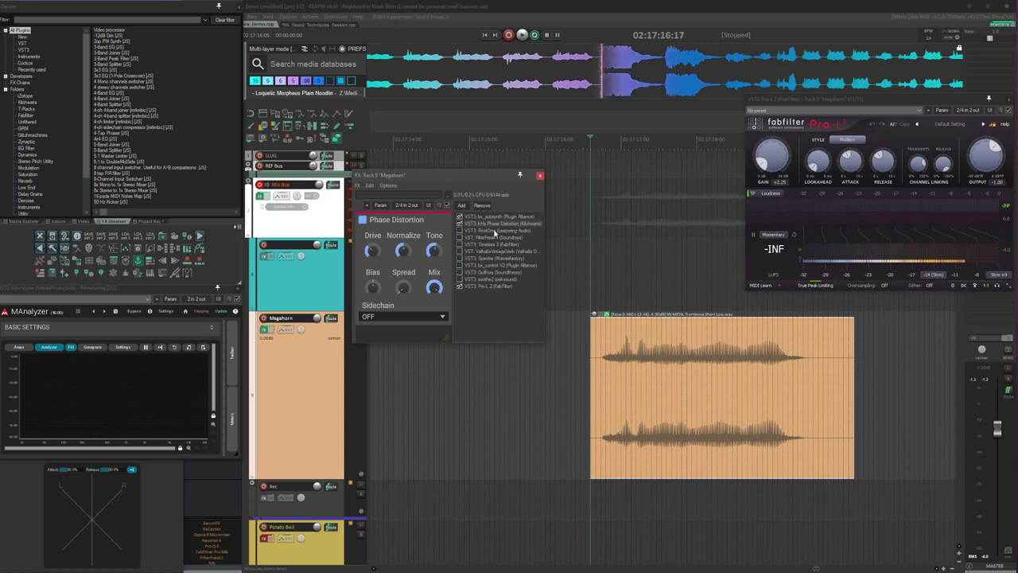
left_click(495, 231)
Audition the Megahorn note through RootOne unchanged, then bring up FilterFreak 1
left_click_drag(603, 174, 597, 80)
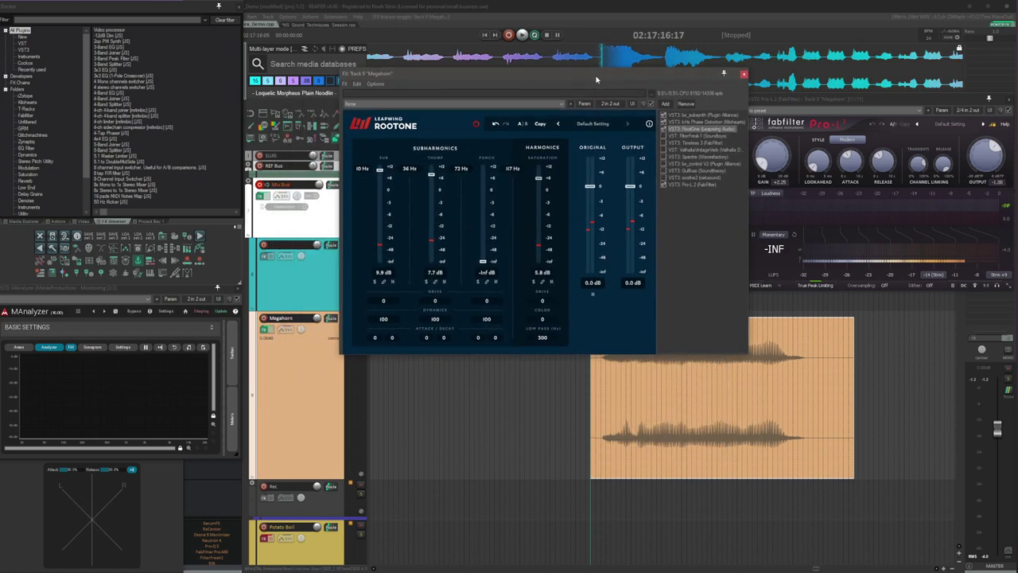
key("space")
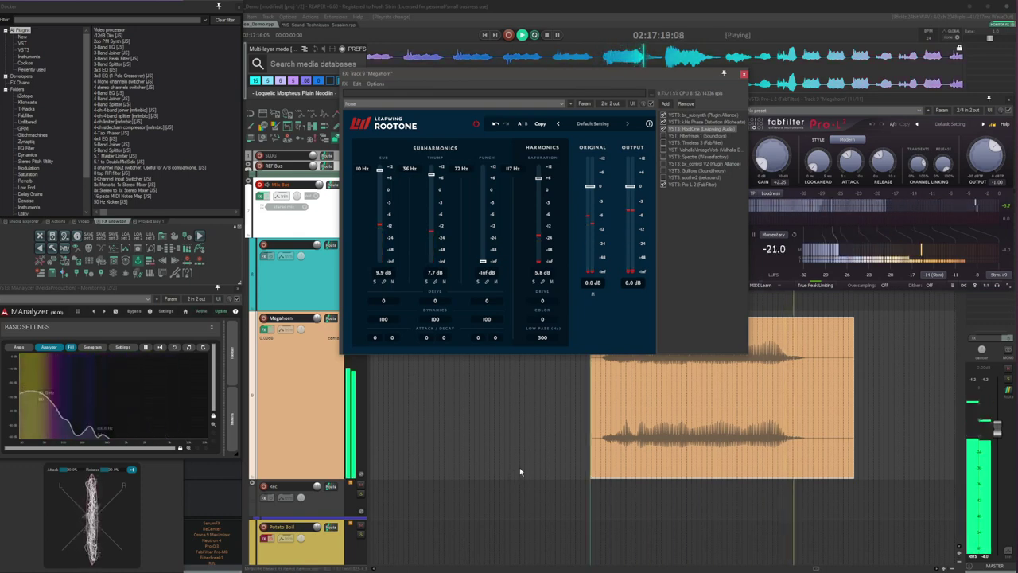
key("space")
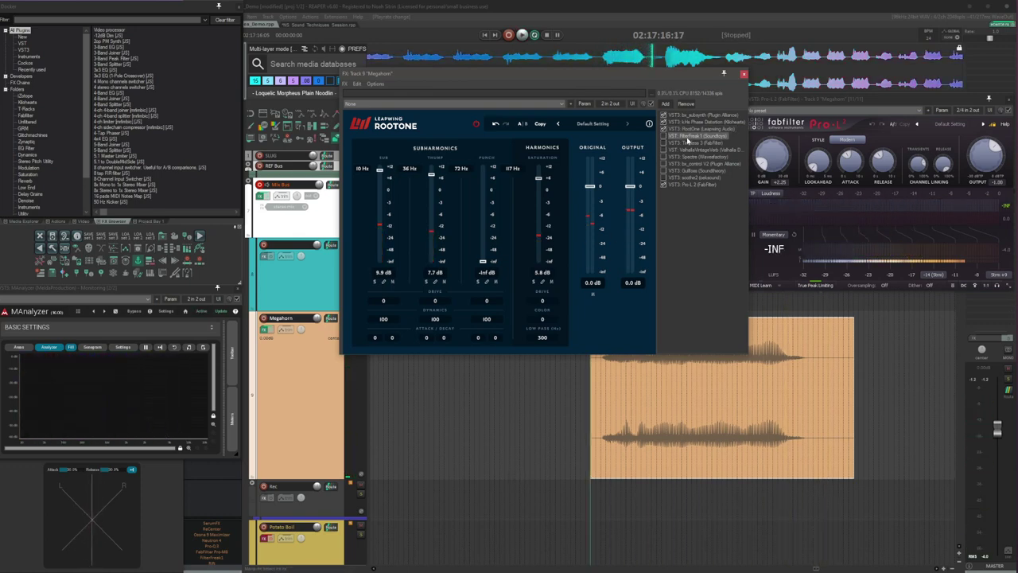
left_click(687, 137)
Reset FilterFreak 1's input to 0.0 dB, audition the chain, then bring up Timeless 3
left_click_drag(502, 80, 478, 157)
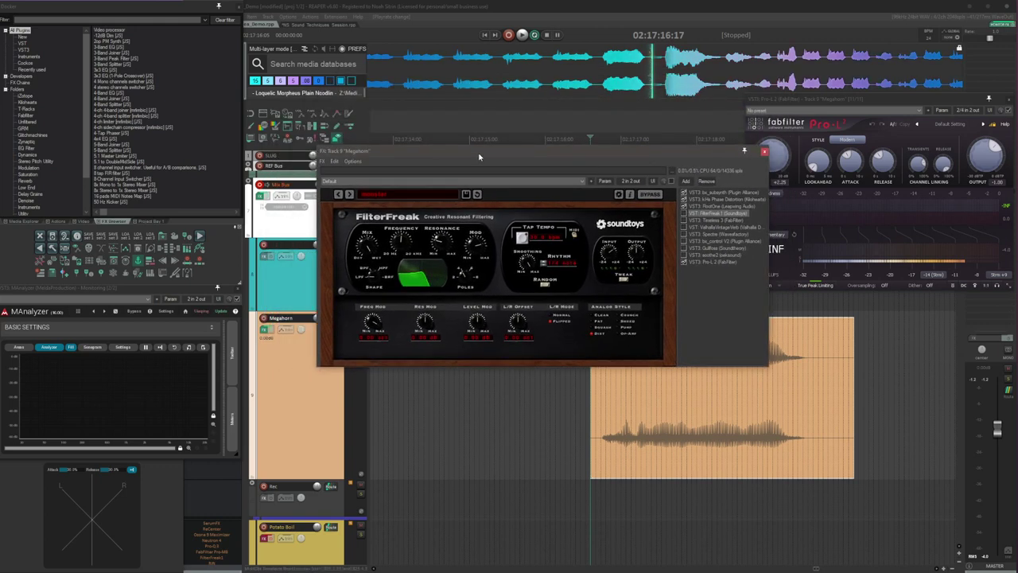
left_click(609, 248)
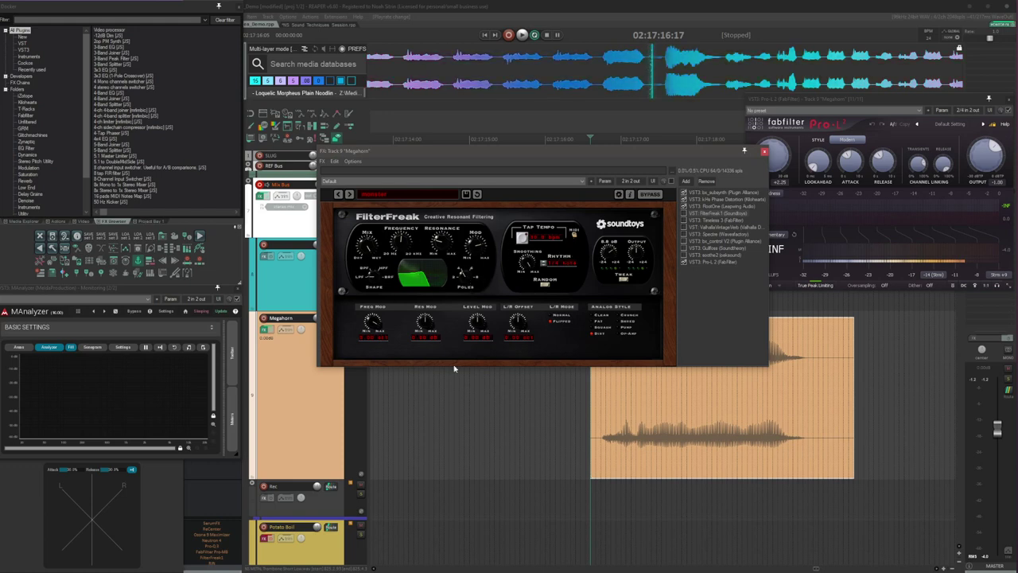
key("space")
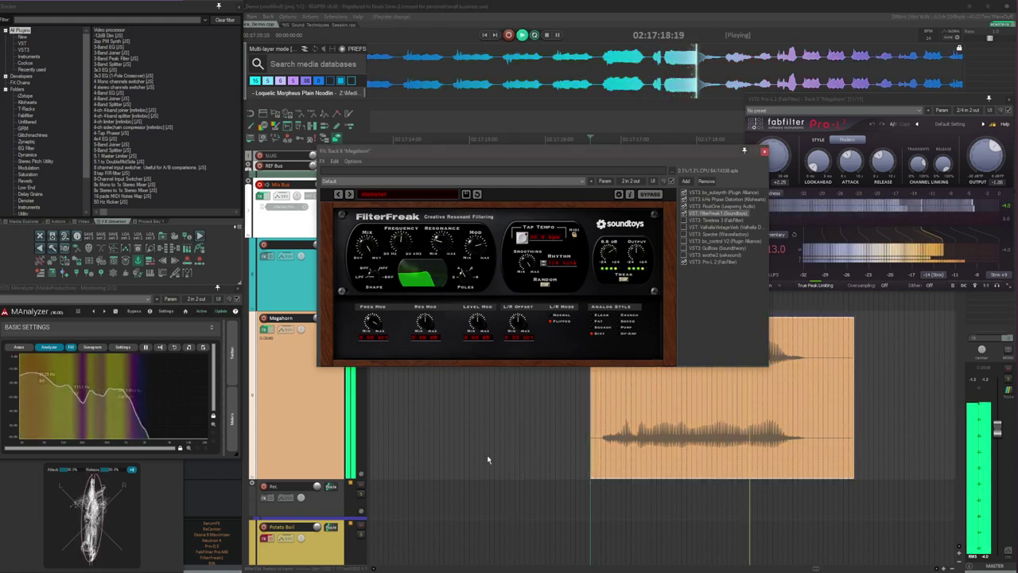
key("space")
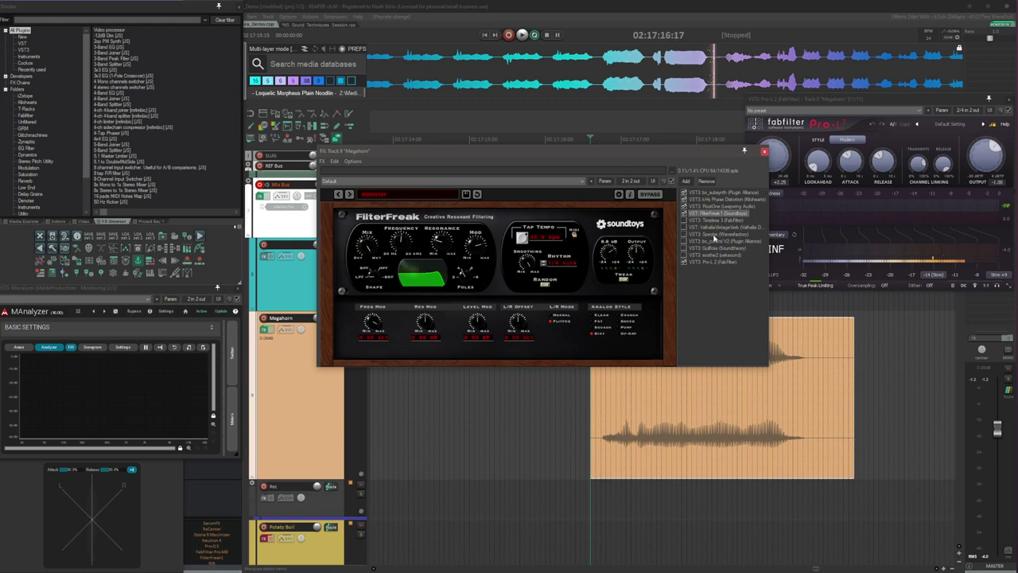
left_click(716, 222)
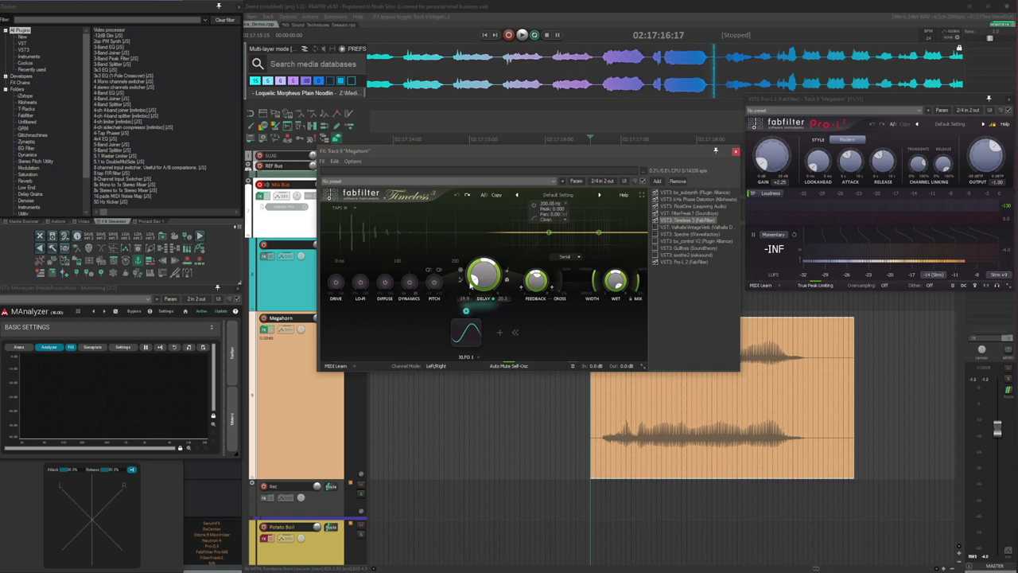
Assign Timeless 3's XLFO 1 to modulate the delay time and play the result
mouse_move(486, 278)
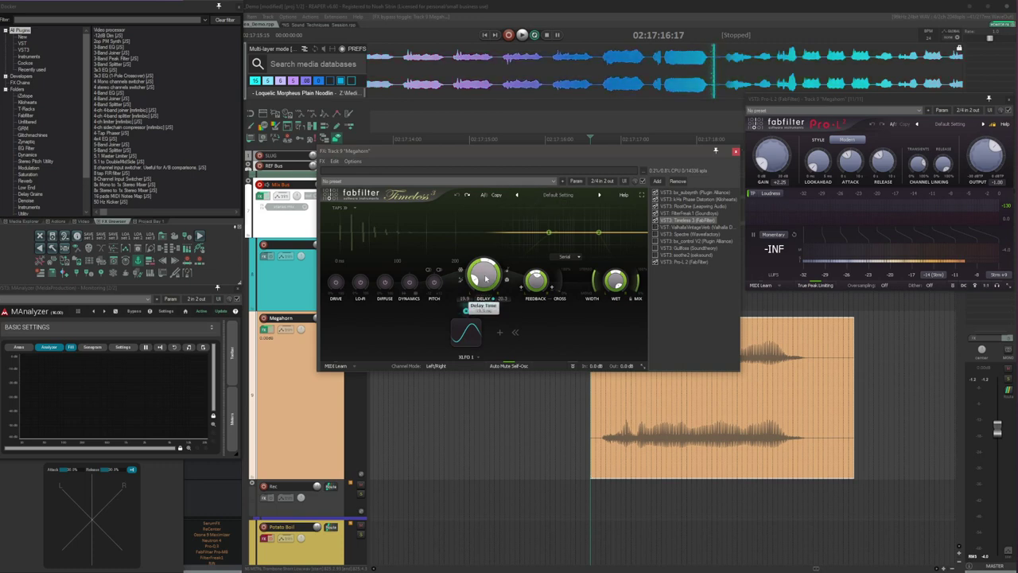
left_click(464, 331)
left_click_drag(424, 312, 408, 296)
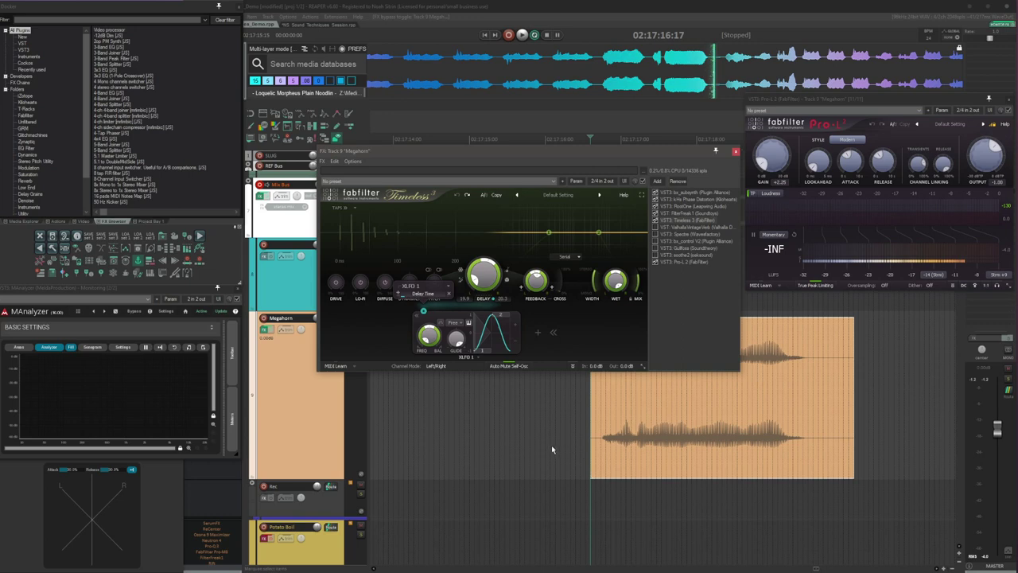
key("space")
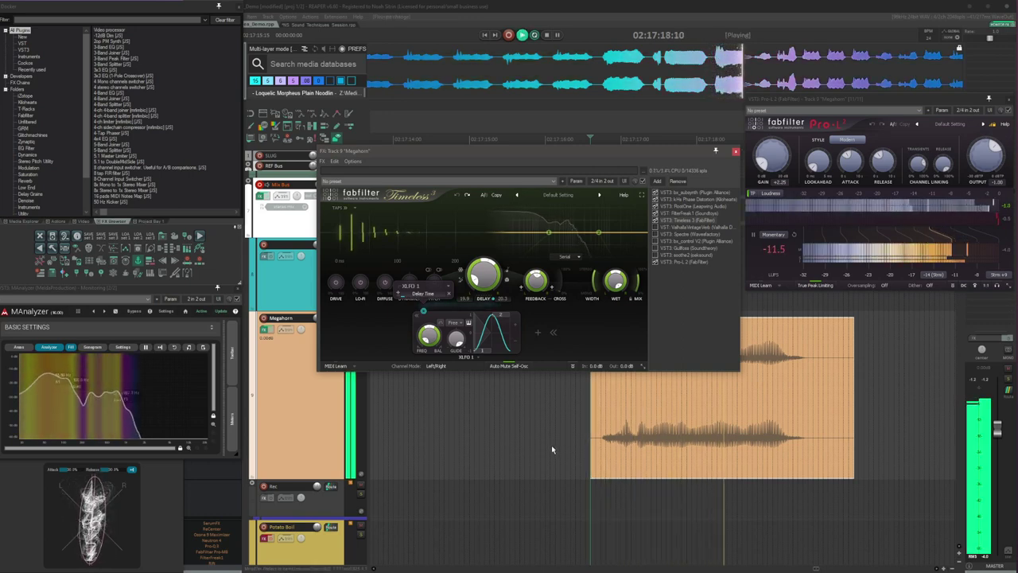
key("space")
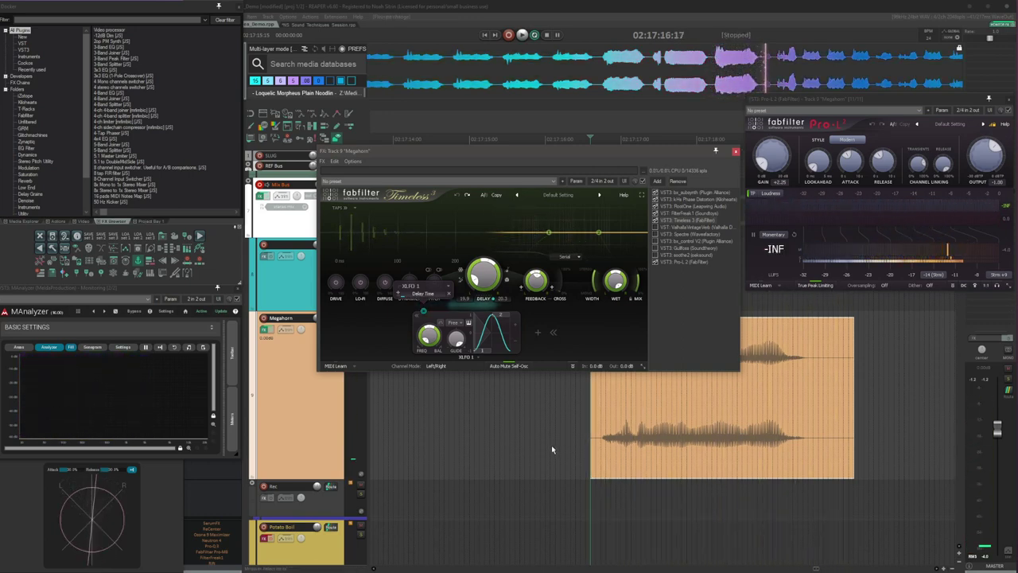
Bring up ValhallaVintageVerb and audition its Concert Hall, 1970s reverb on the note
left_click(683, 227)
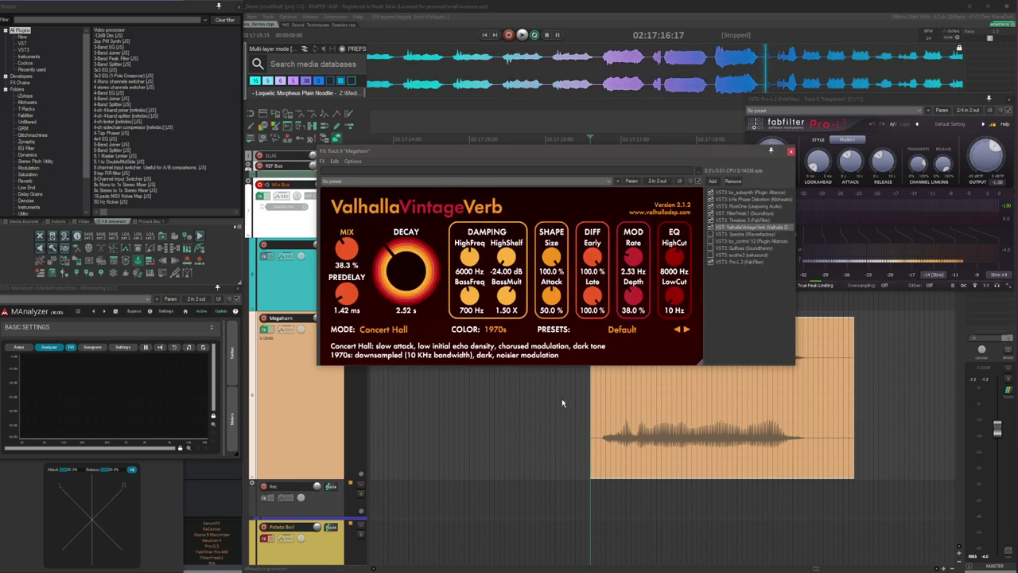
key("space")
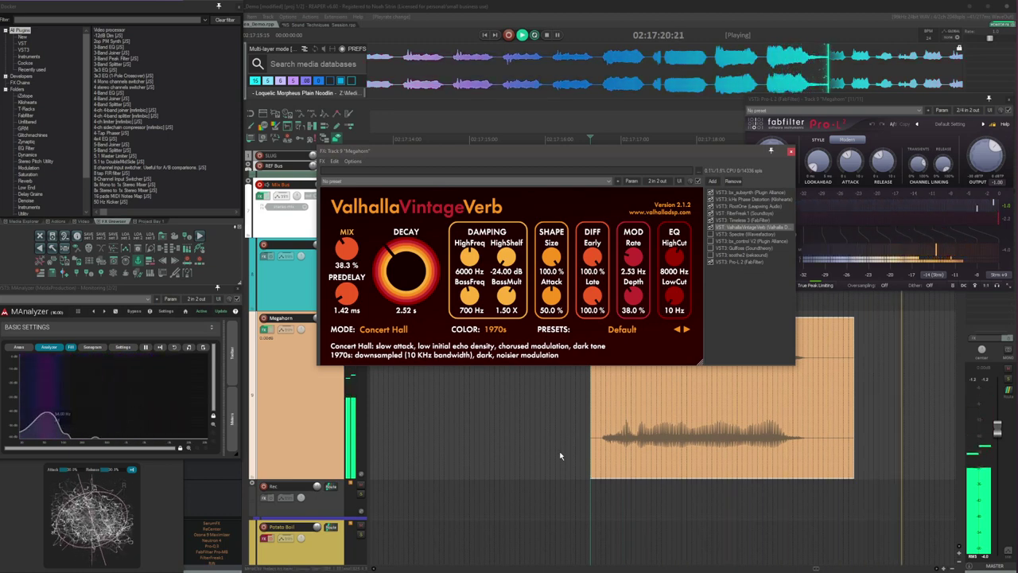
key("space")
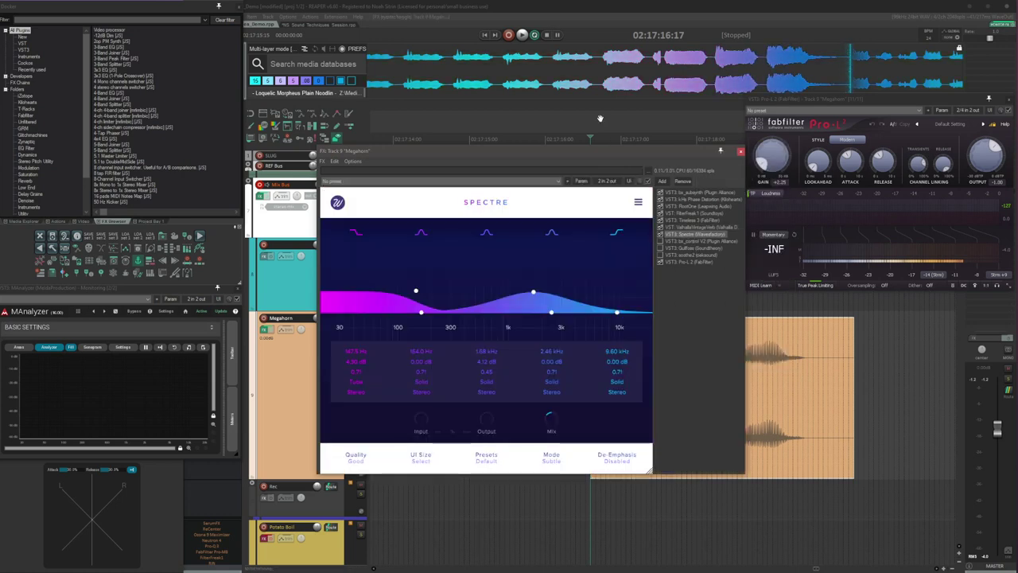
Move the Spectre window up and right and audition its boosted bands
left_click_drag(589, 153, 652, 55)
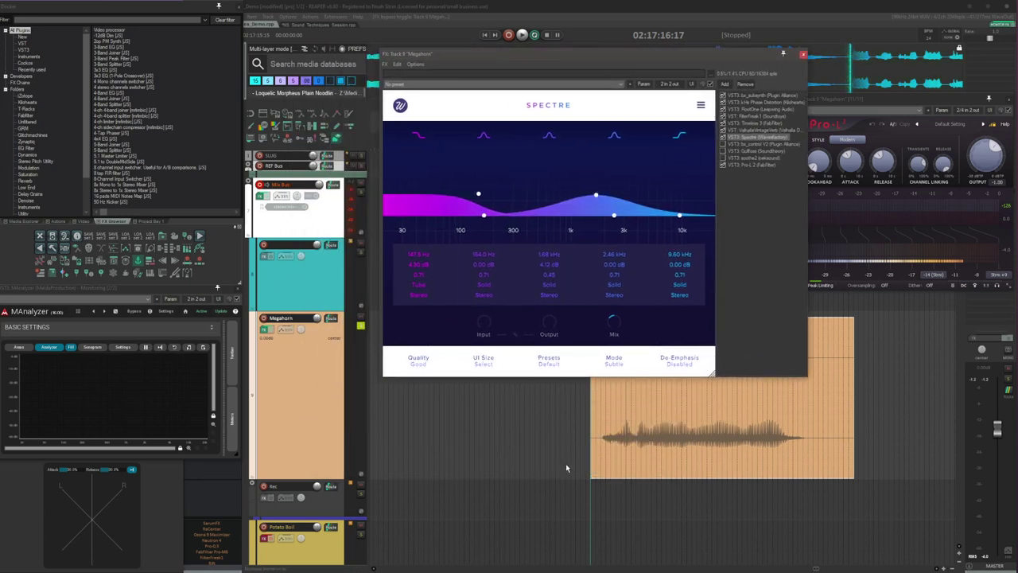
key("space")
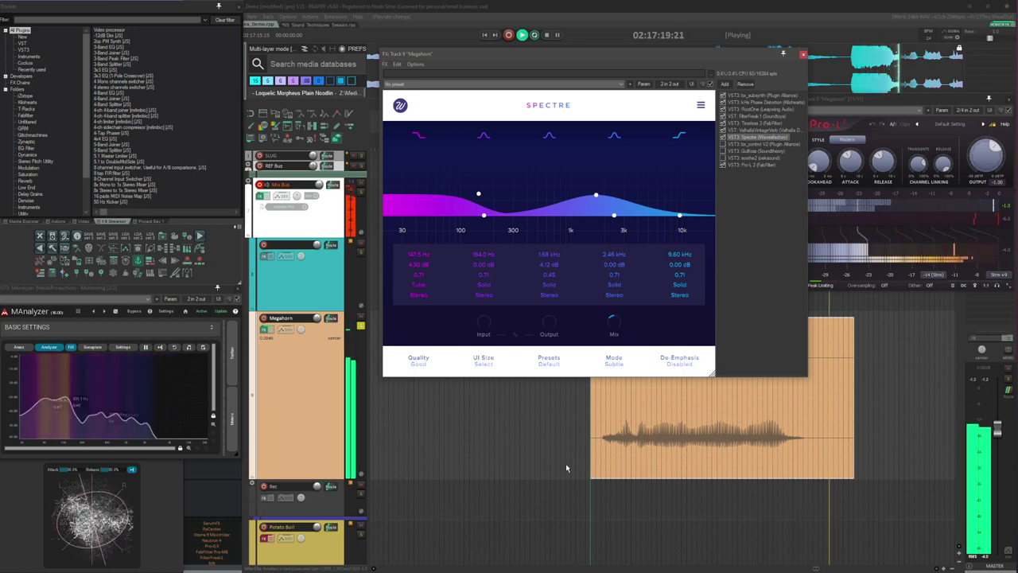
key("space")
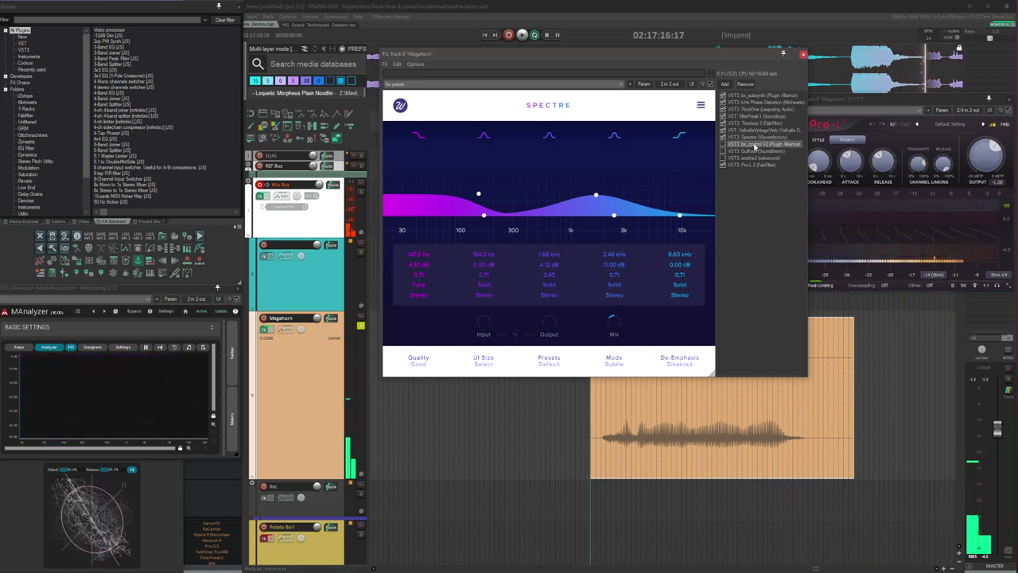
Audition the note through bx_control V2 unchanged, then bring up Pro-L 2 and Gullfoss
left_click(755, 146)
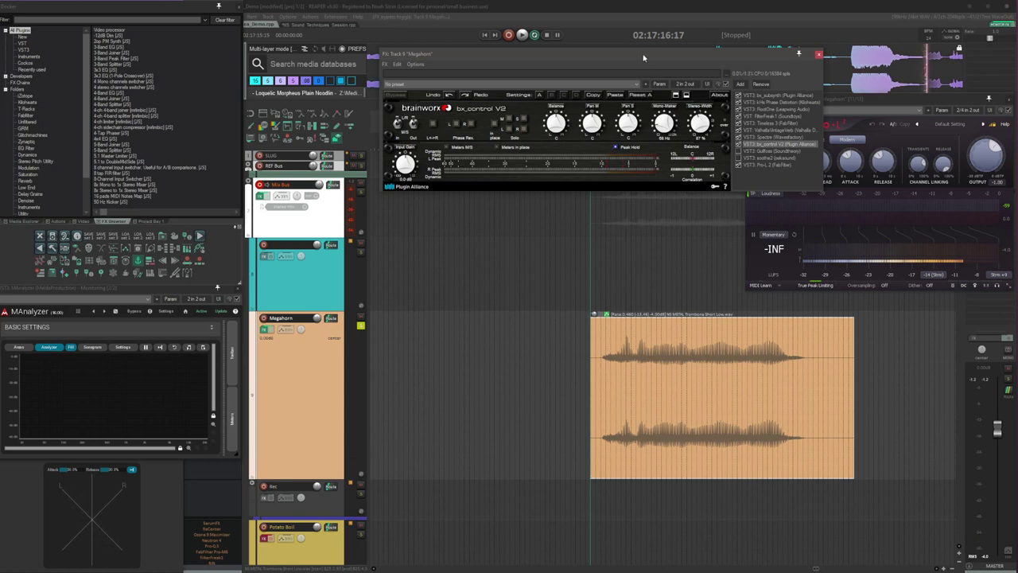
left_click_drag(644, 57, 571, 154)
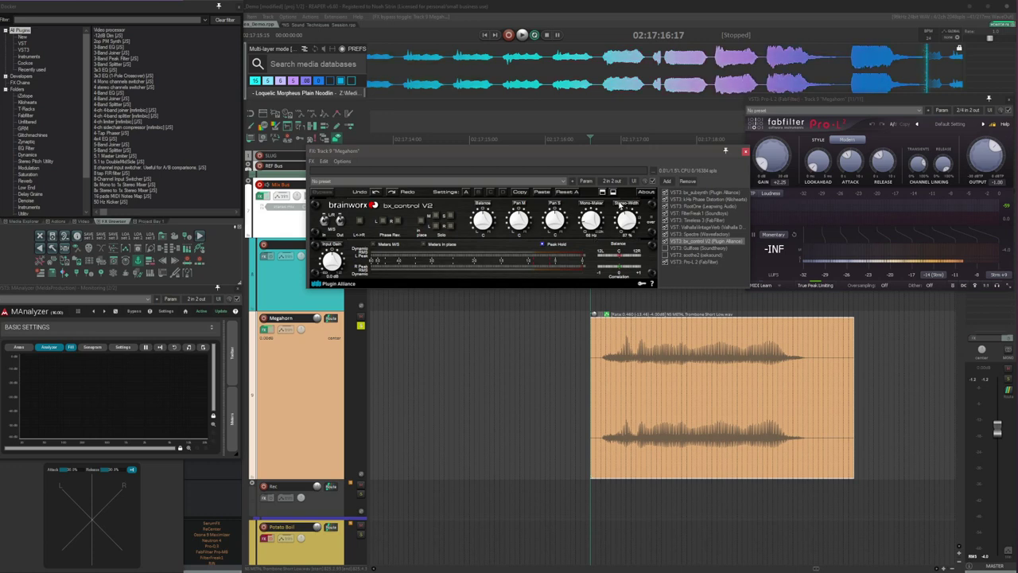
left_click(539, 409)
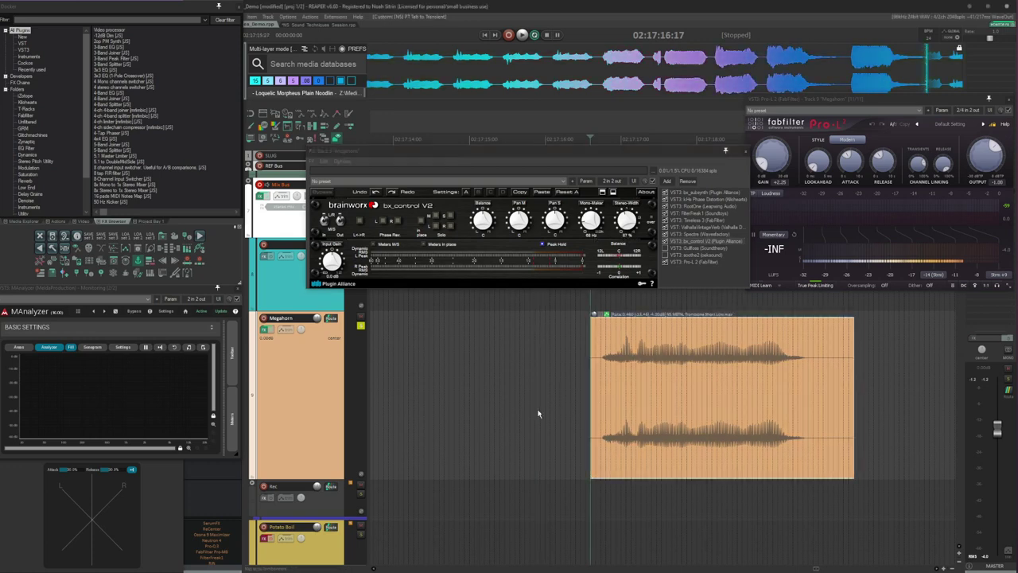
key("space")
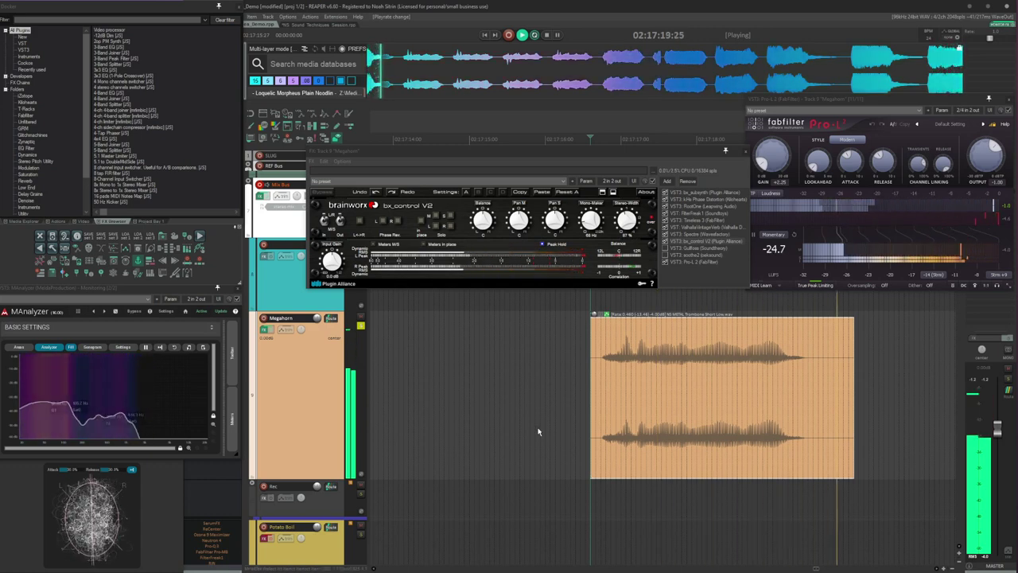
key("space")
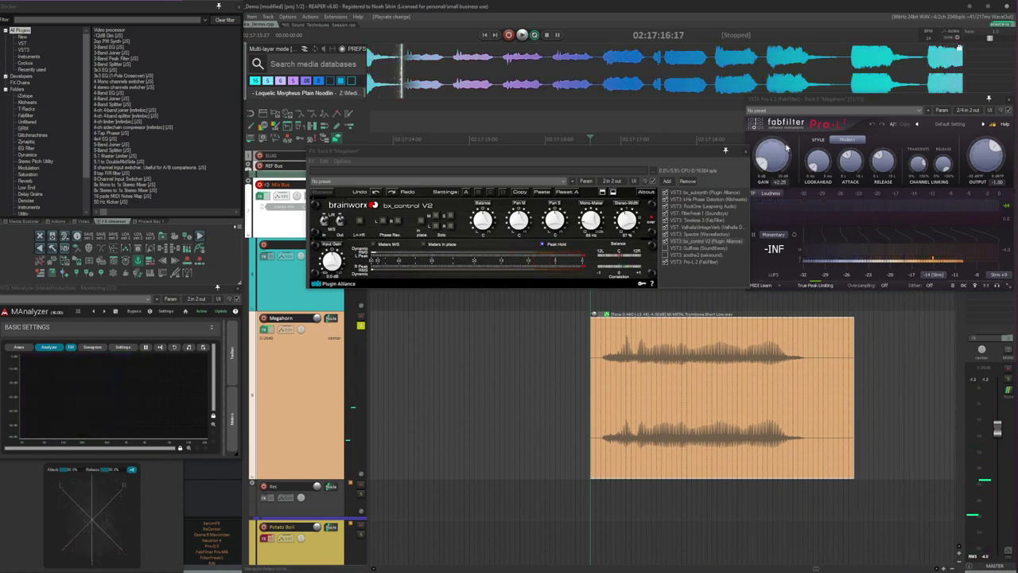
left_click(786, 157)
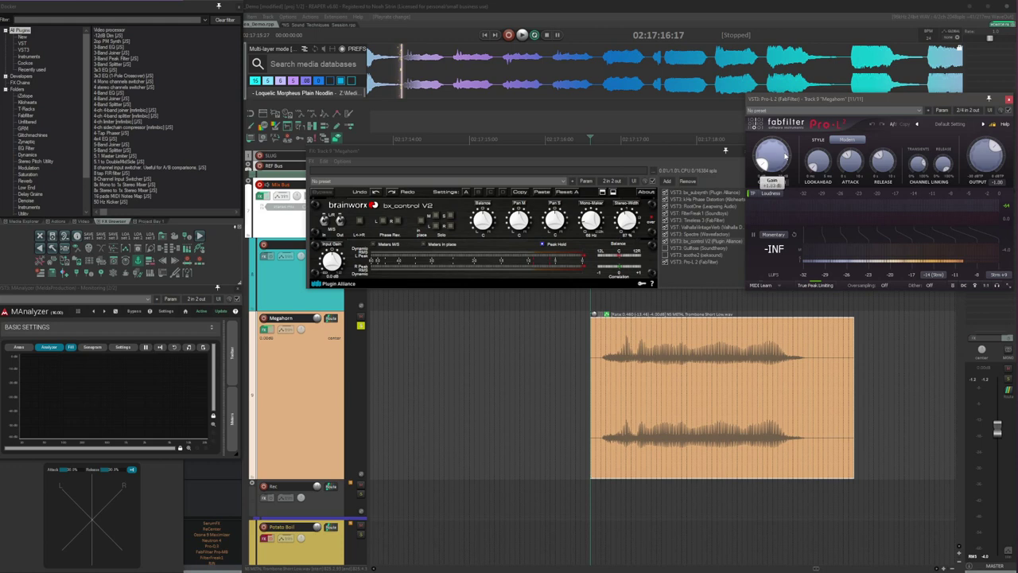
left_click(705, 250)
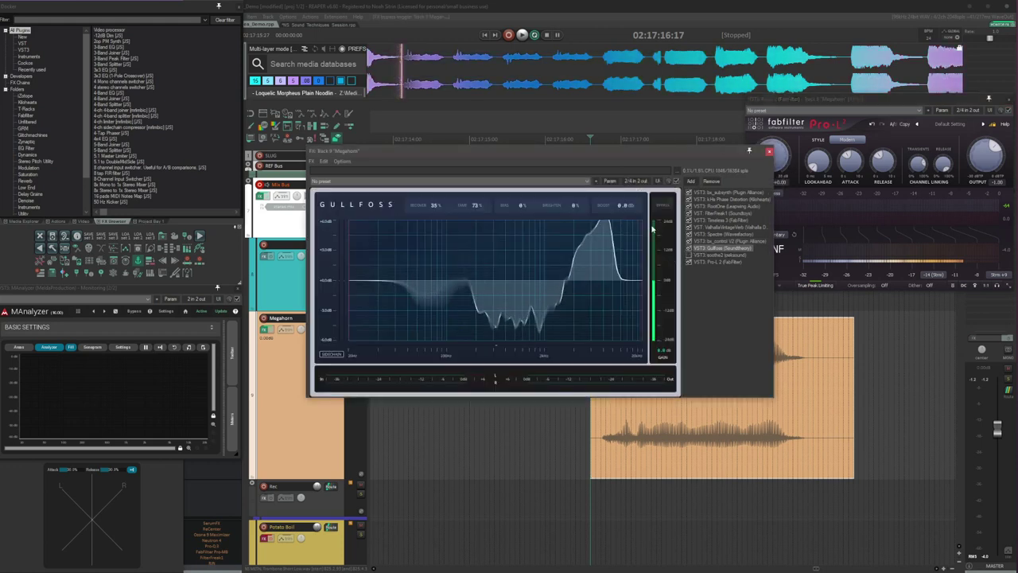
Audition Gullfoss at Recover 35% and Tame 73% on the Megahorn note, then show soothe2
left_click_drag(543, 158, 559, 64)
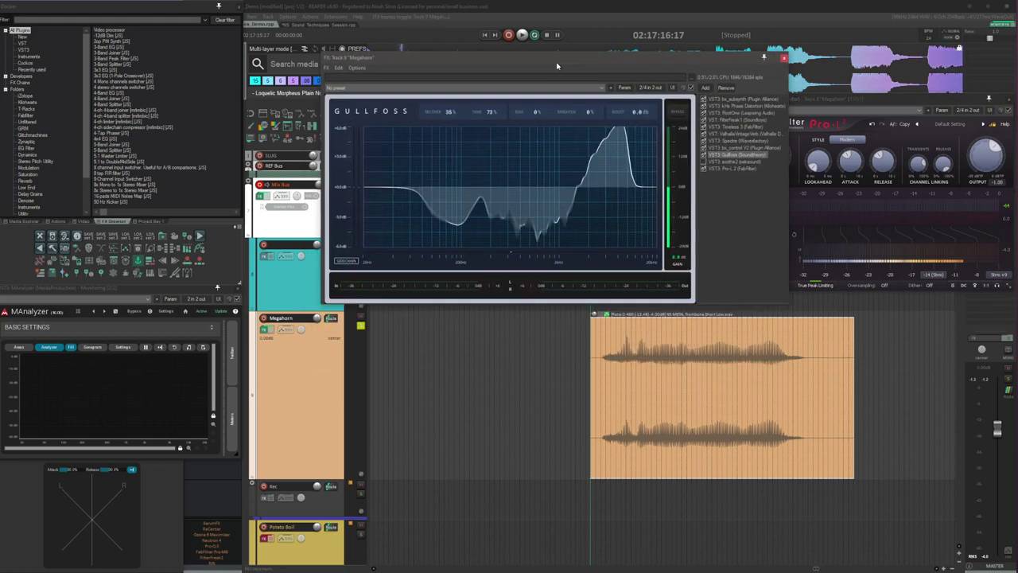
key("space")
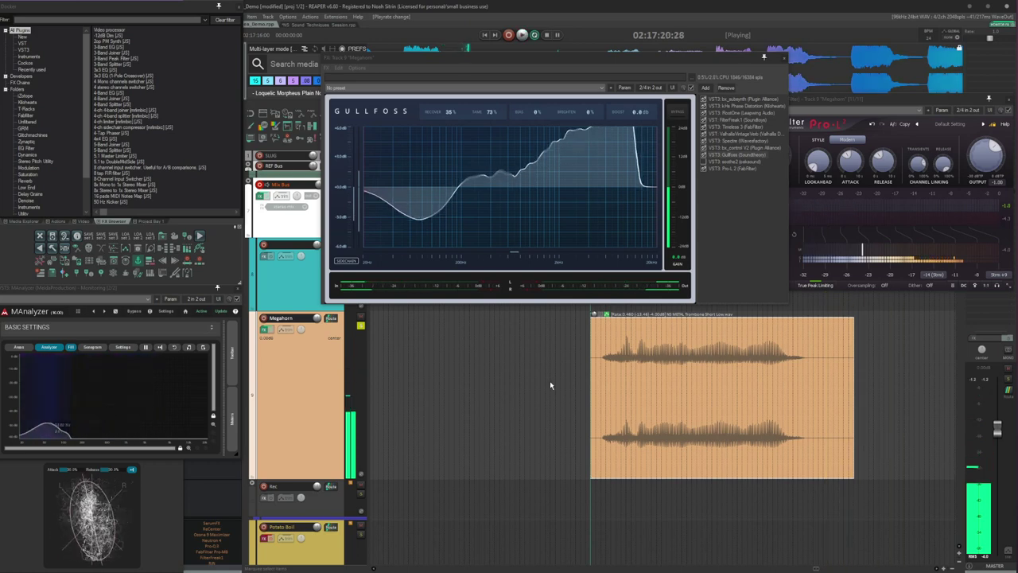
key("space")
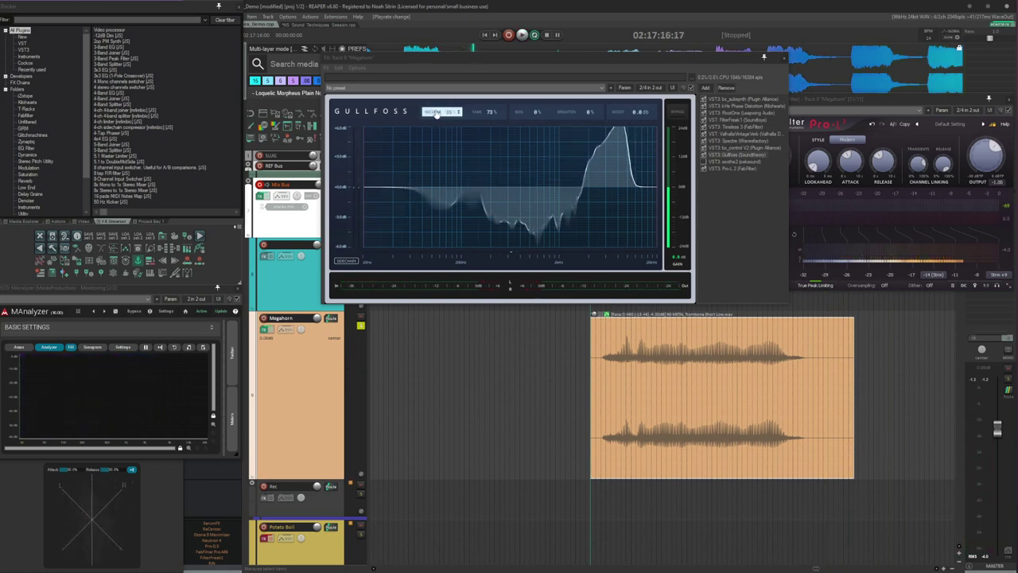
left_click(731, 163)
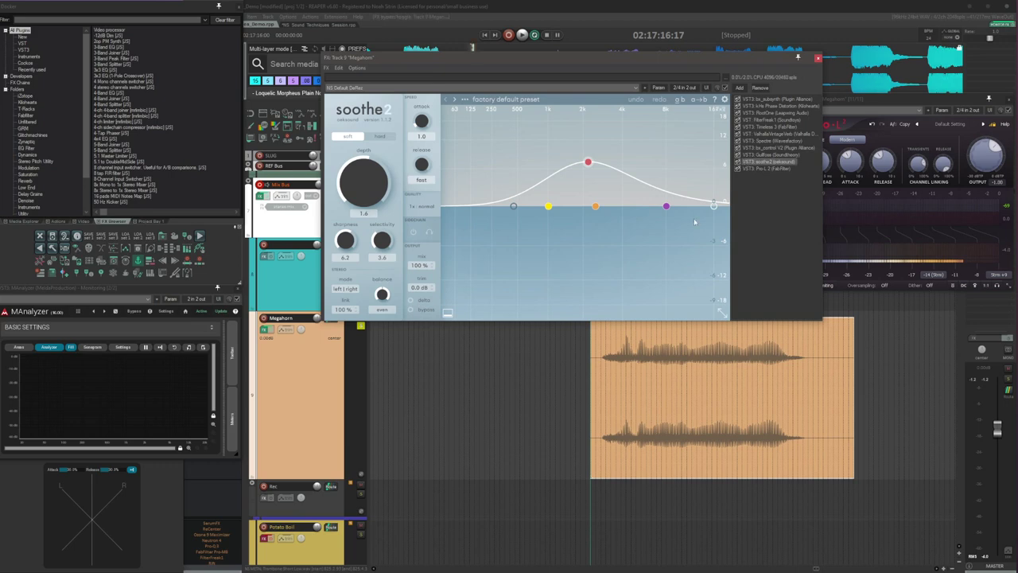
Audition soothe2 at its default preset with depth 1.6, then move its window left
key("space")
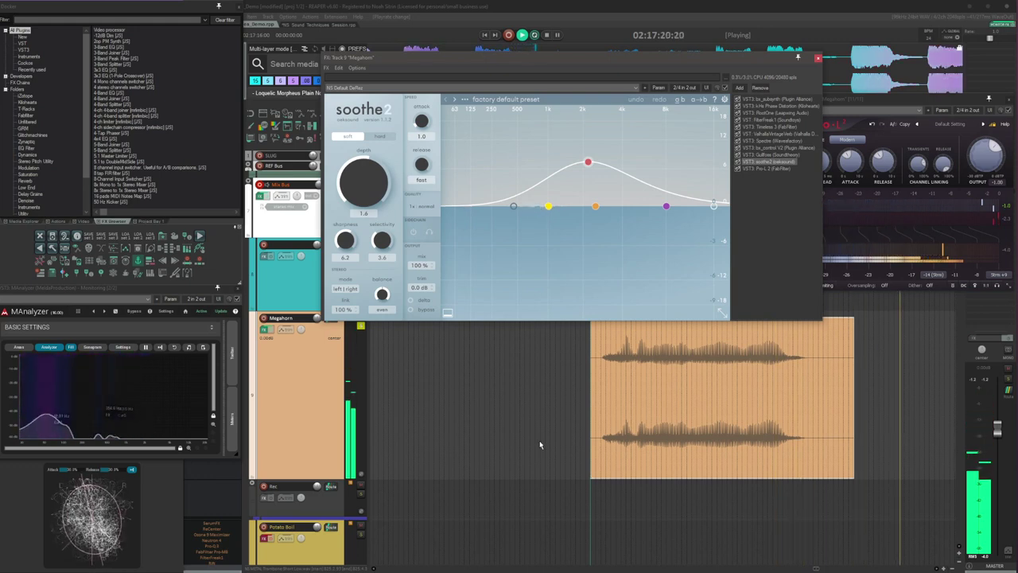
key("space")
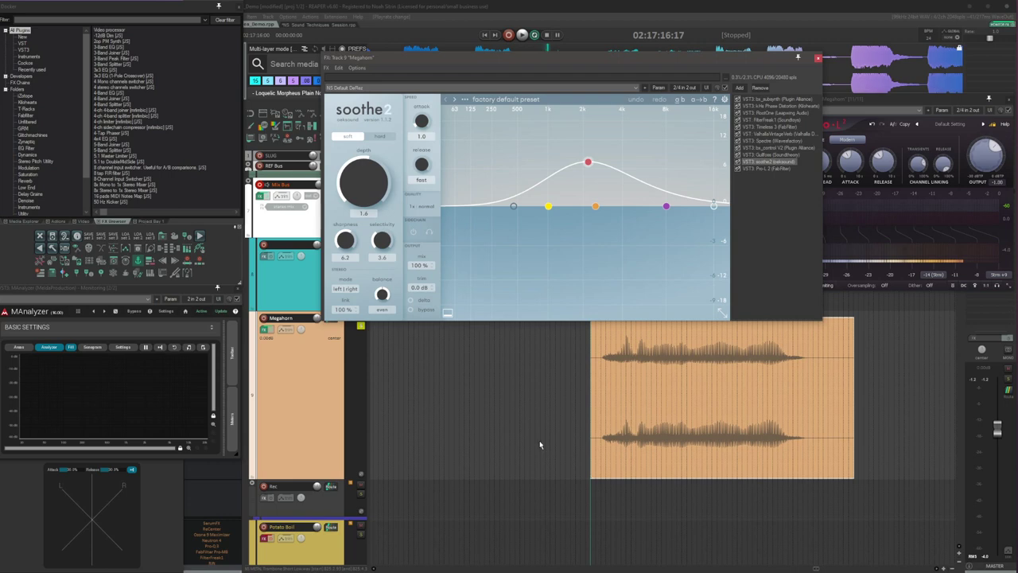
left_click(533, 397)
left_click_drag(643, 62, 542, 80)
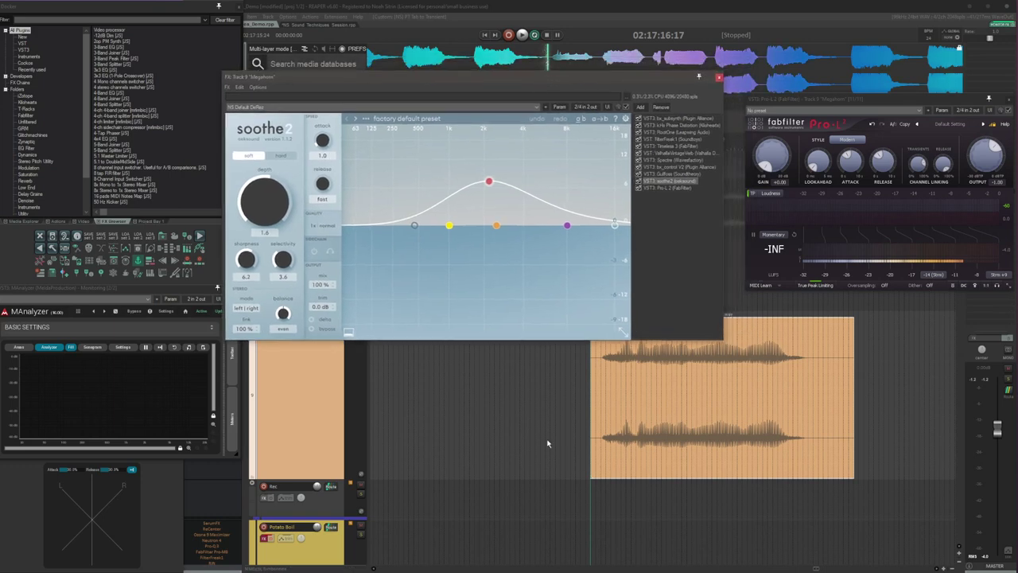
Swap the Megahorn item to the Trombone Short sample and nudge it earlier
left_click(537, 405)
key("ctrl+z")
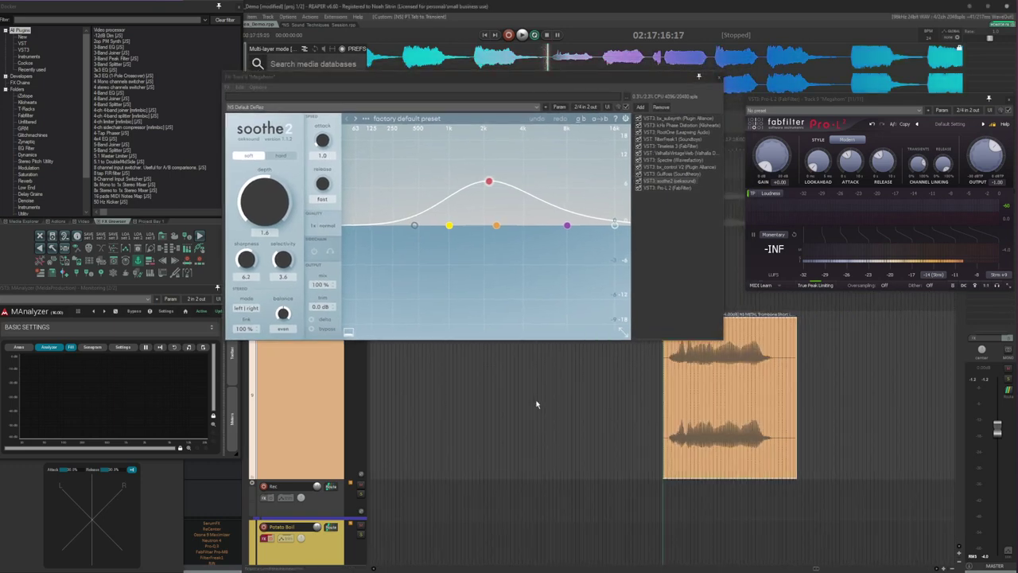
key("ctrl+z")
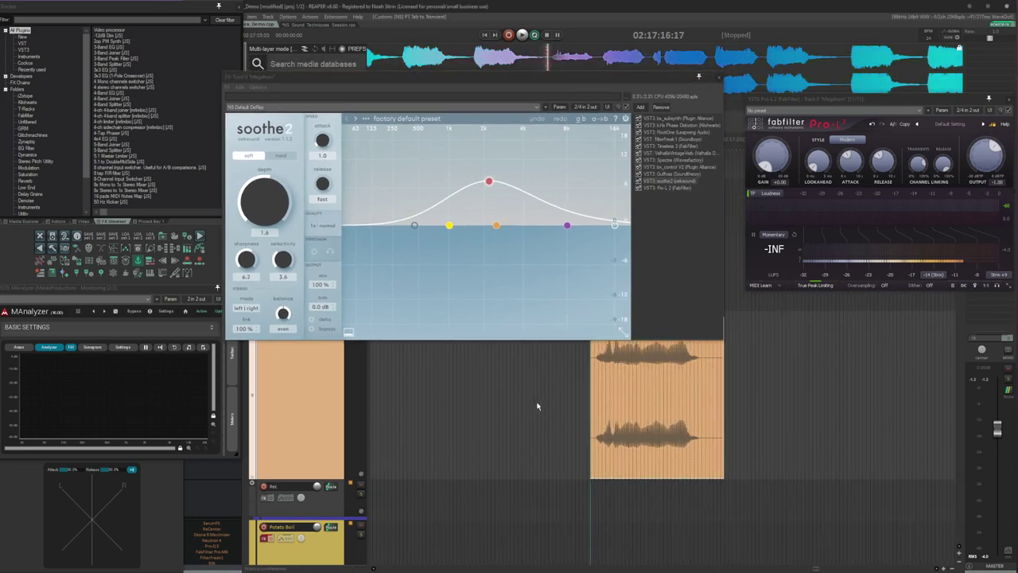